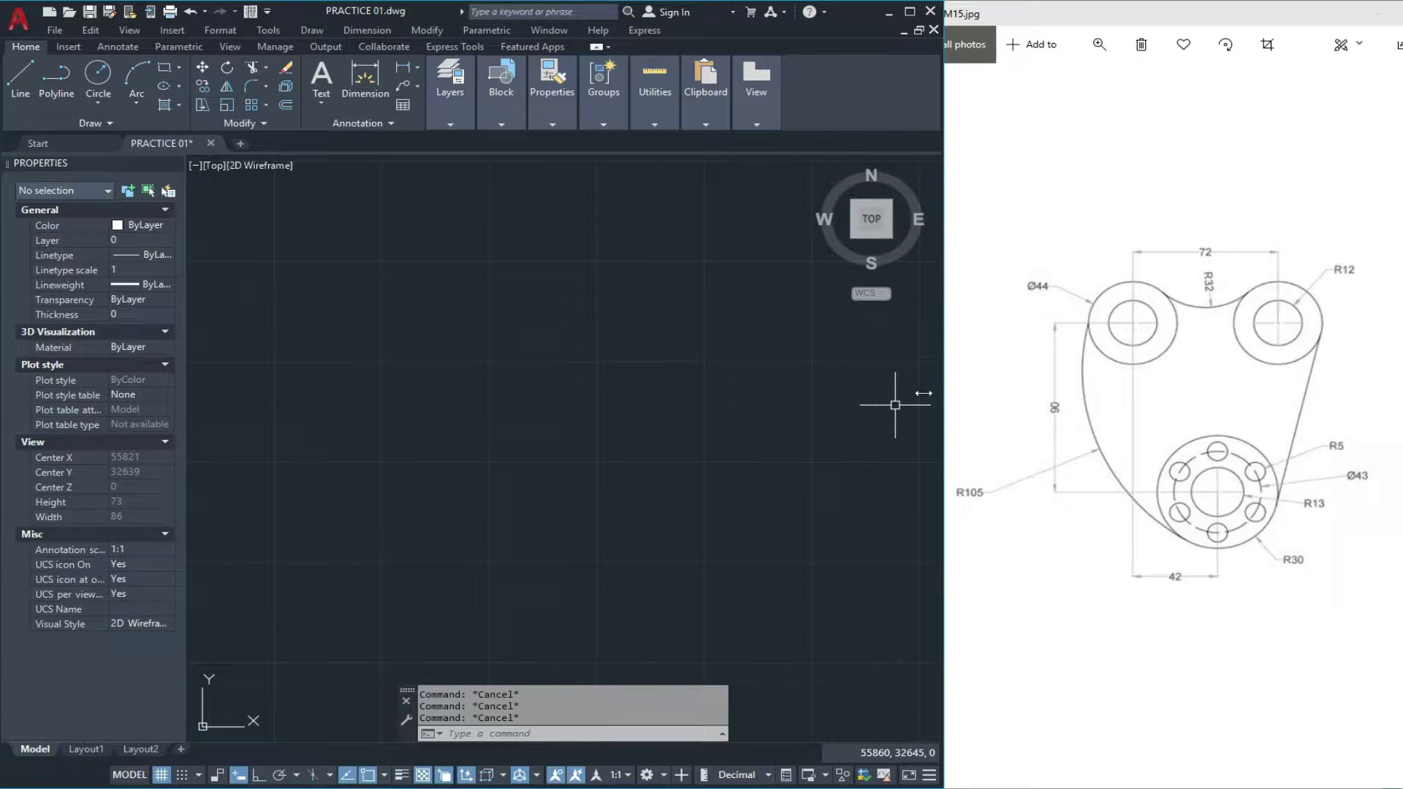
# - Draw a vertical line about 36 units long with the Line command, turning Ortho mode on
pyautogui.scroll(-2, 440, 338)
pyautogui.write('L')
pyautogui.press('Return')
pyautogui.click(414, 227)
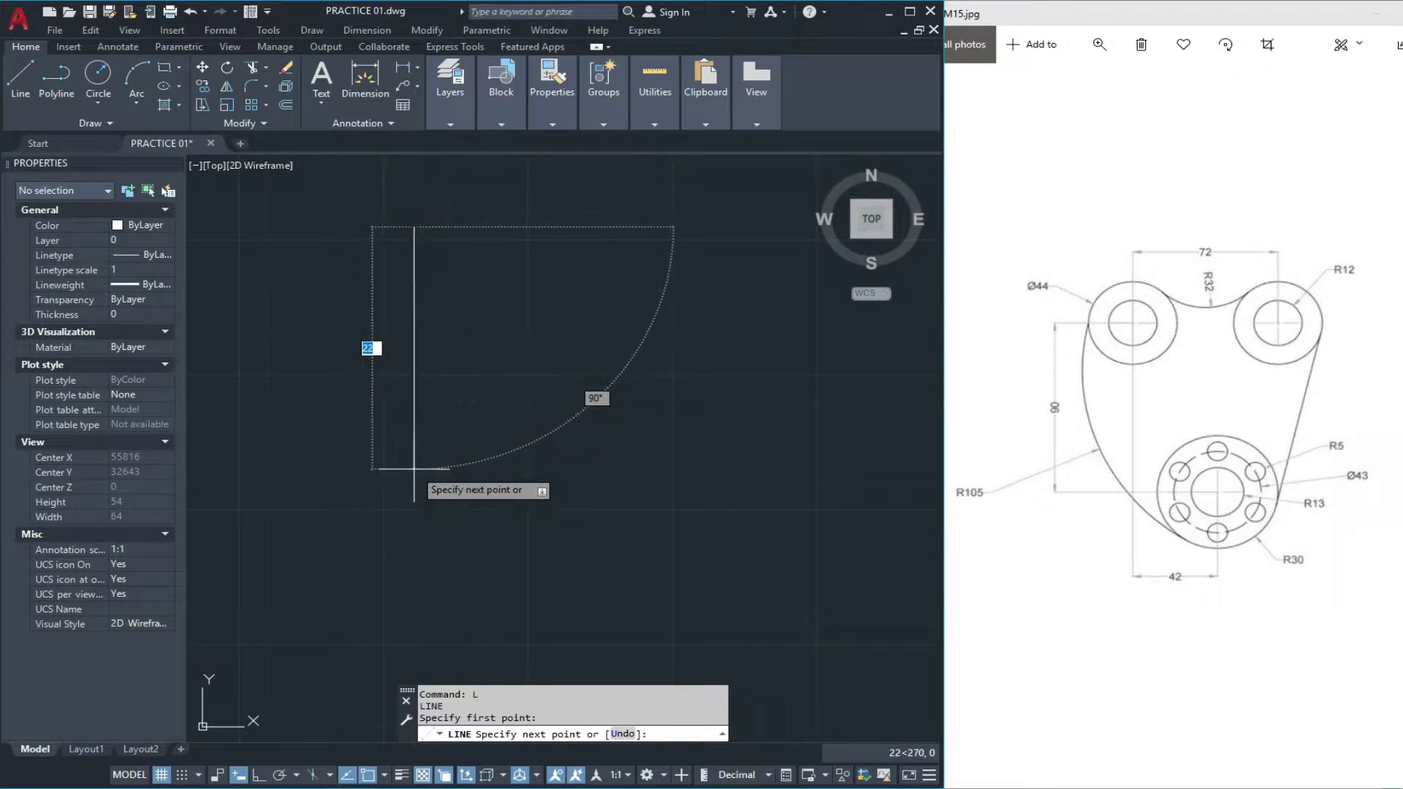
pyautogui.press('F8')
pyautogui.click(417, 616)
pyautogui.press('Escape')
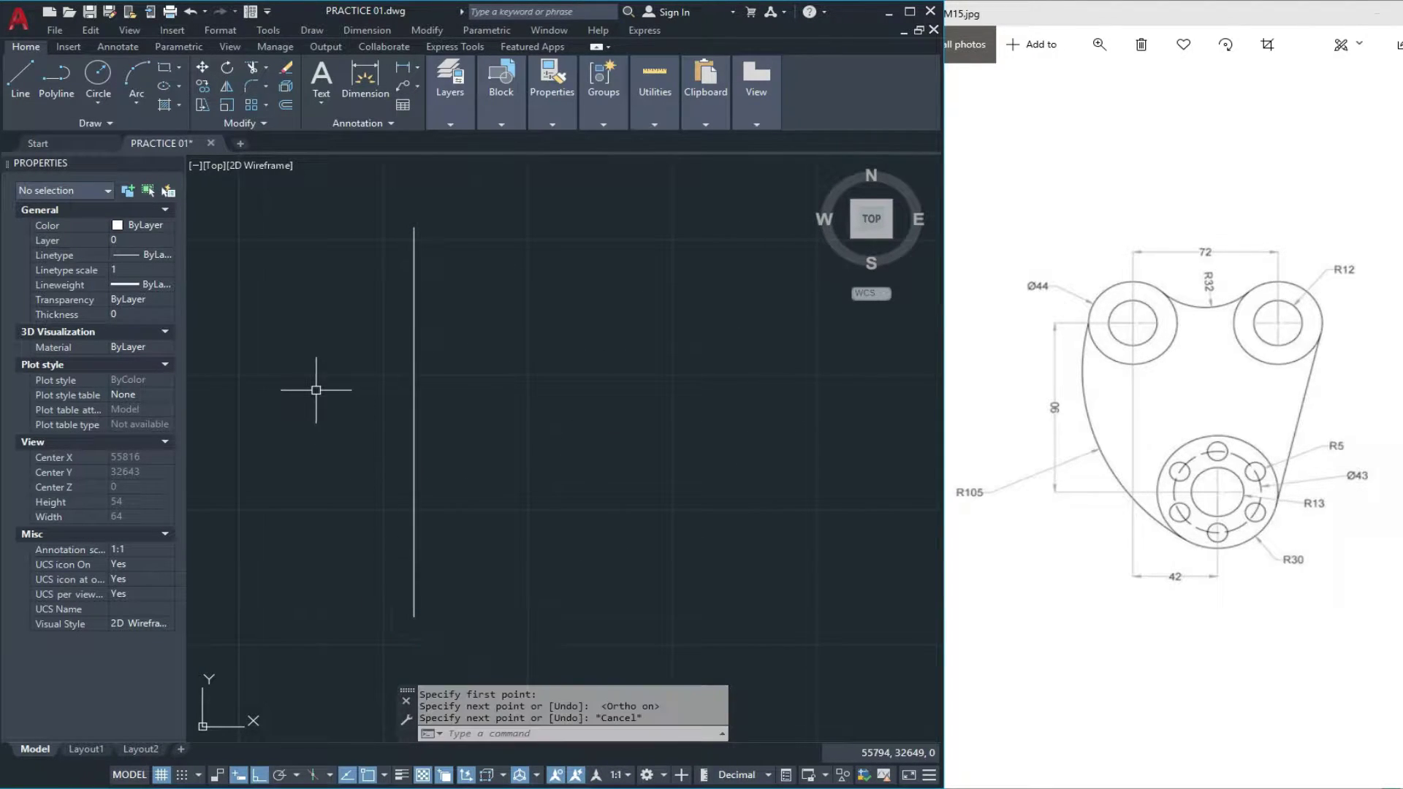
# - Draw a horizontal line about 32 units long that crosses the upper part of the vertical line
pyautogui.write('L')
pyautogui.press('Return')
pyautogui.click(273, 327)
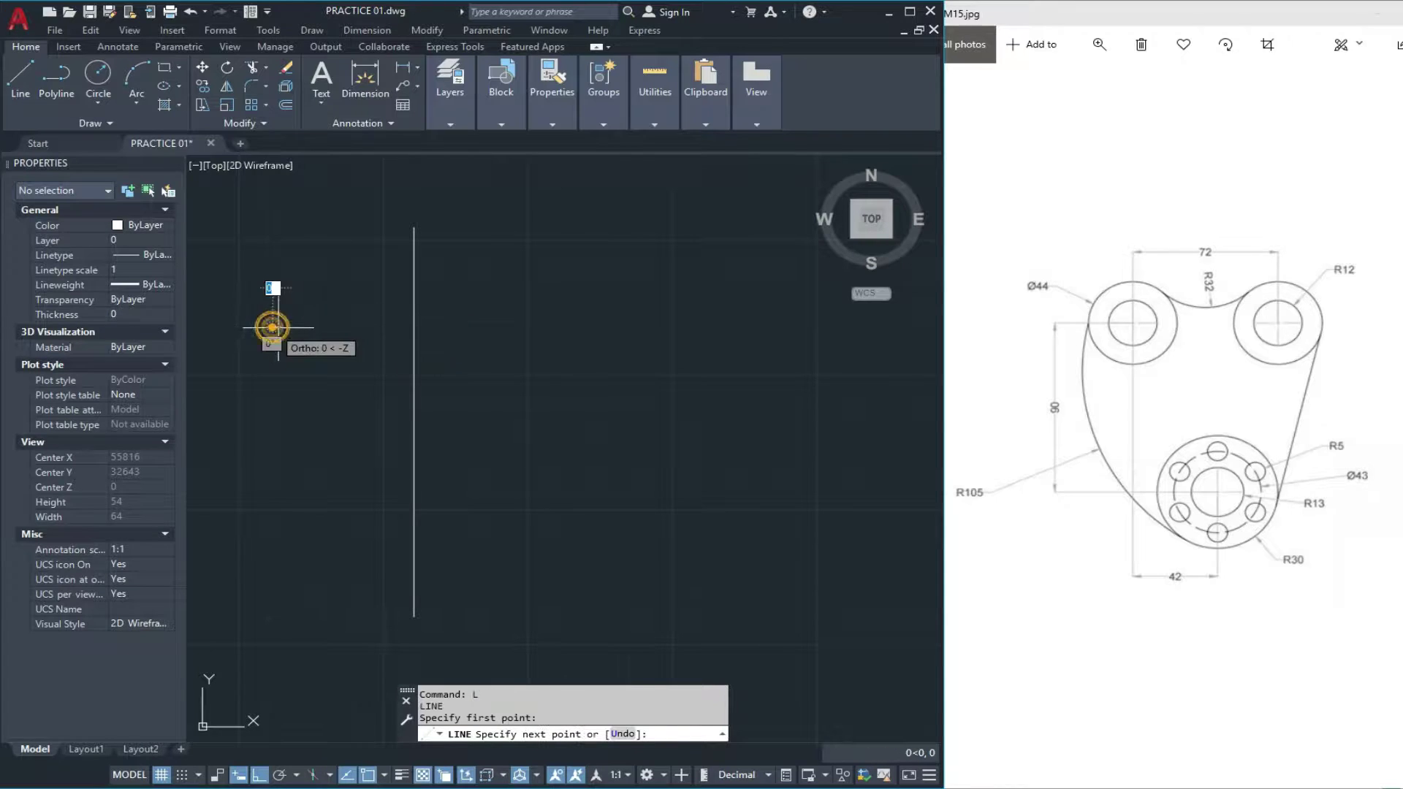
pyautogui.click(643, 327)
pyautogui.press('Escape')
# - Select both crossing lines and assign them to the Projection layer
pyautogui.click(467, 282)
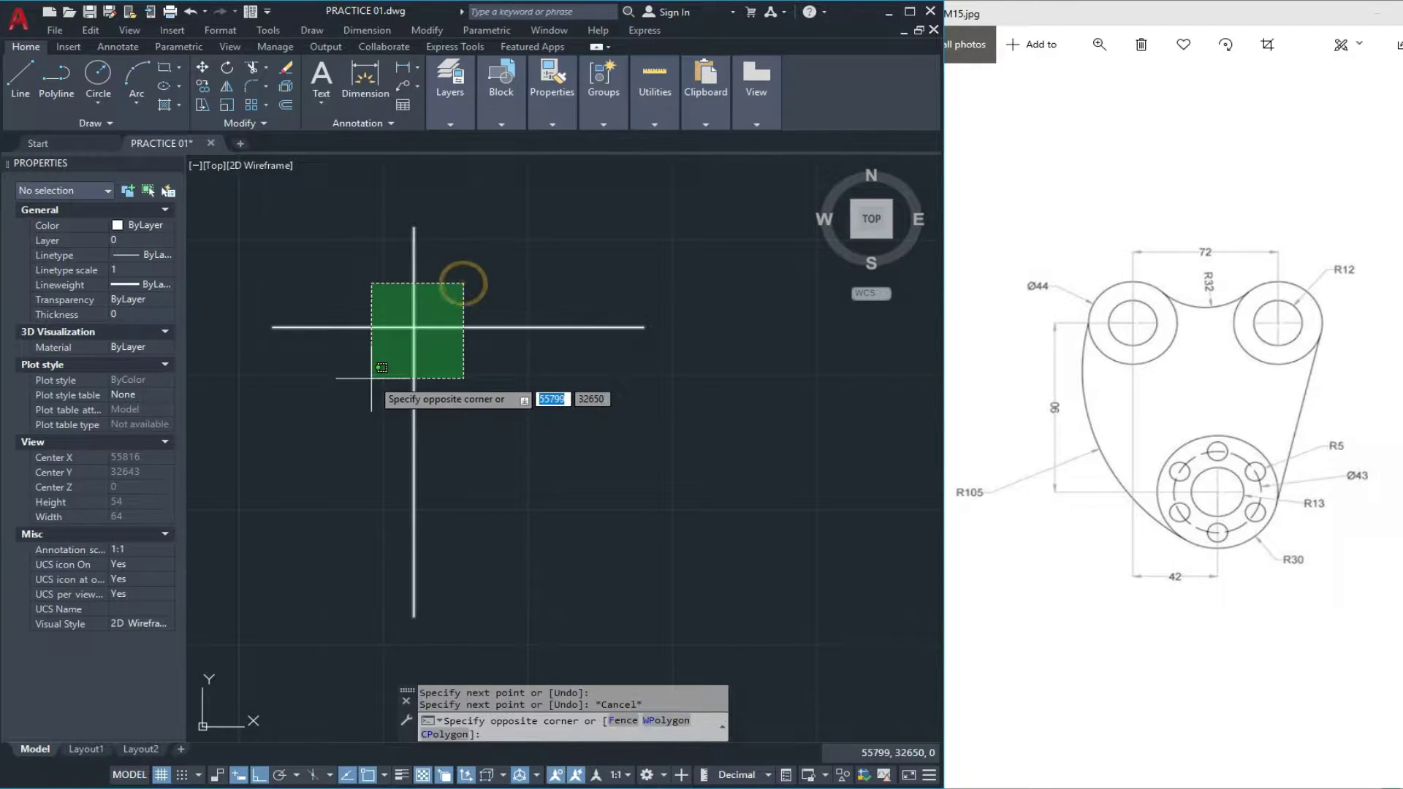
pyautogui.click(377, 377)
pyautogui.click(453, 123)
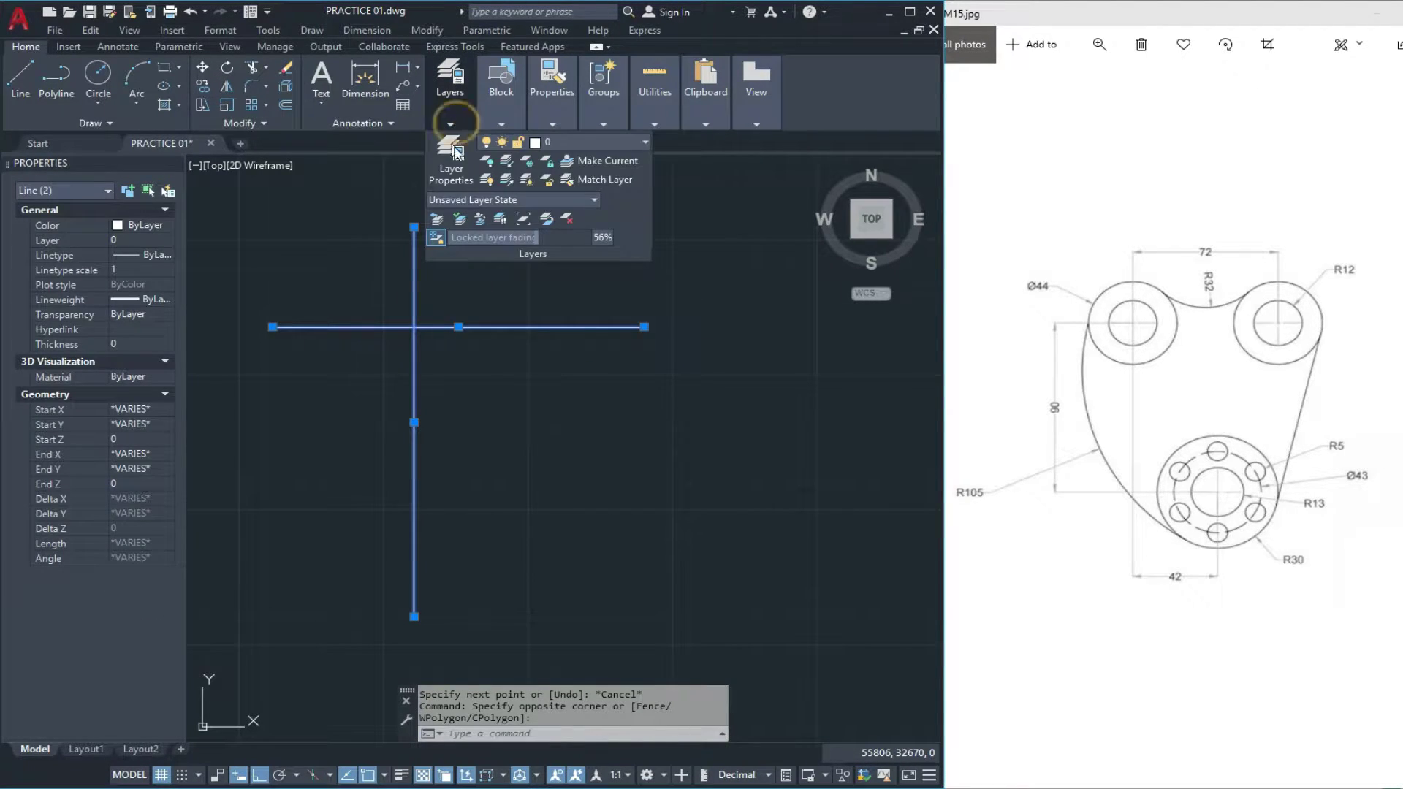
pyautogui.click(596, 143)
pyautogui.click(590, 205)
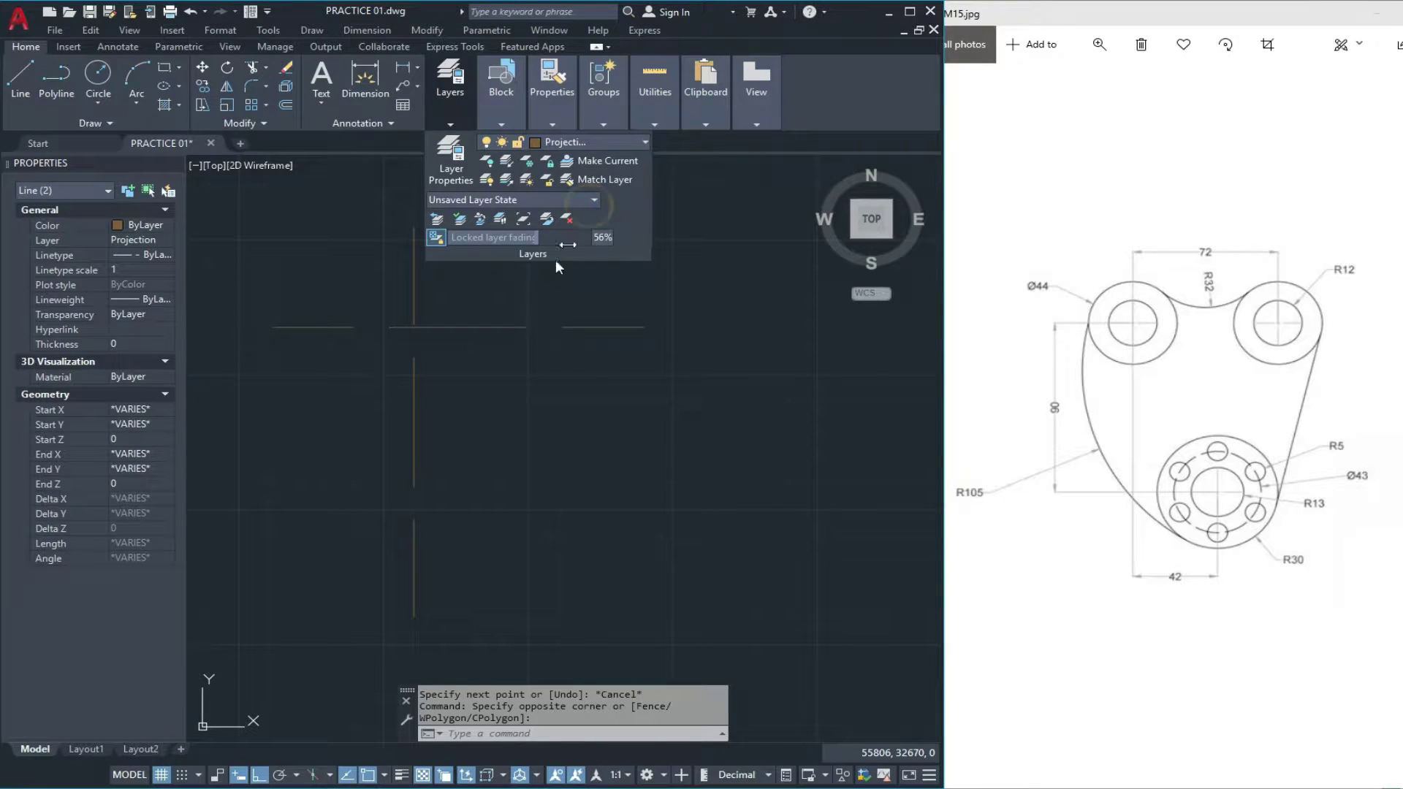
# - Set the linetype scale of the two selected centerlines to 0.2 and clear the selection
pyautogui.click(144, 270)
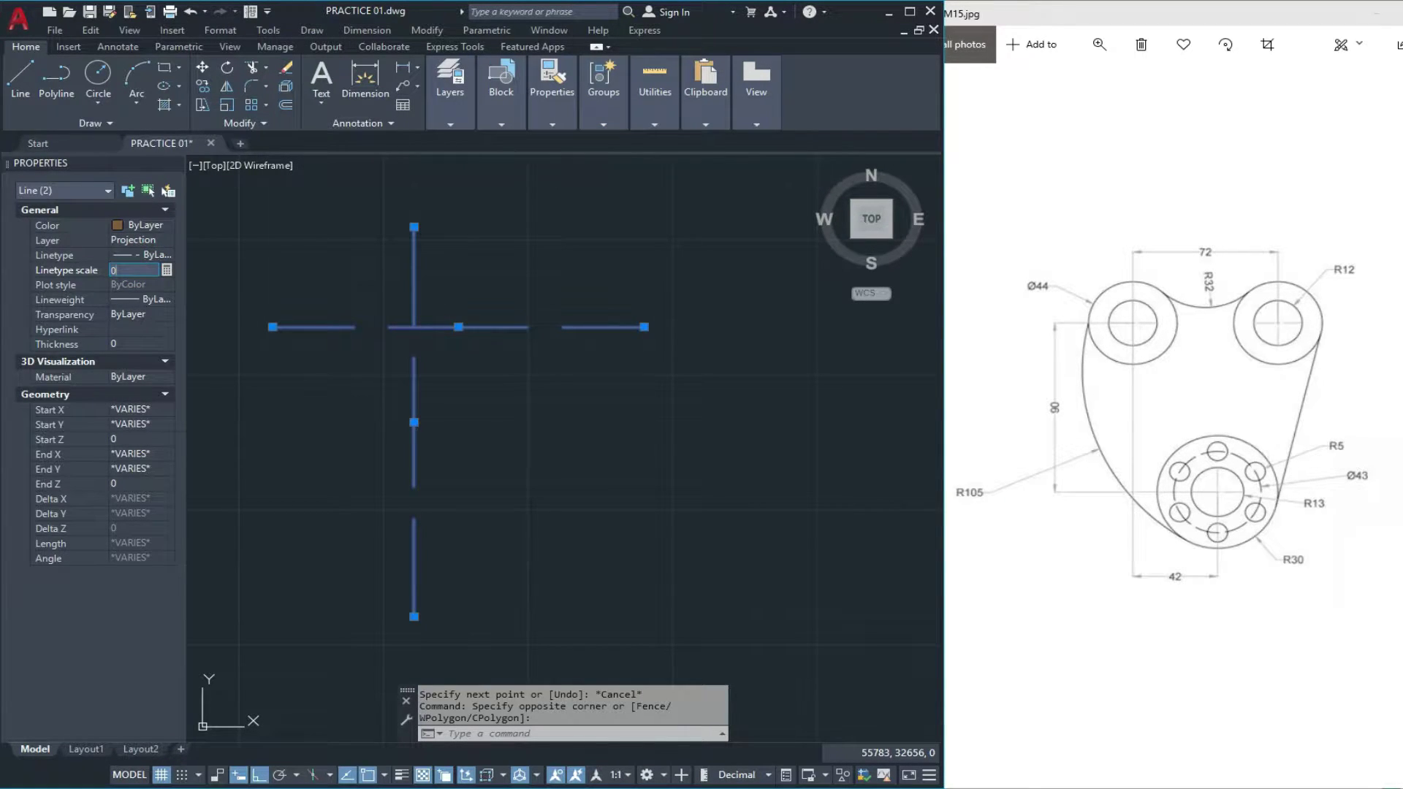
pyautogui.write('0.2')
pyautogui.press('Return')
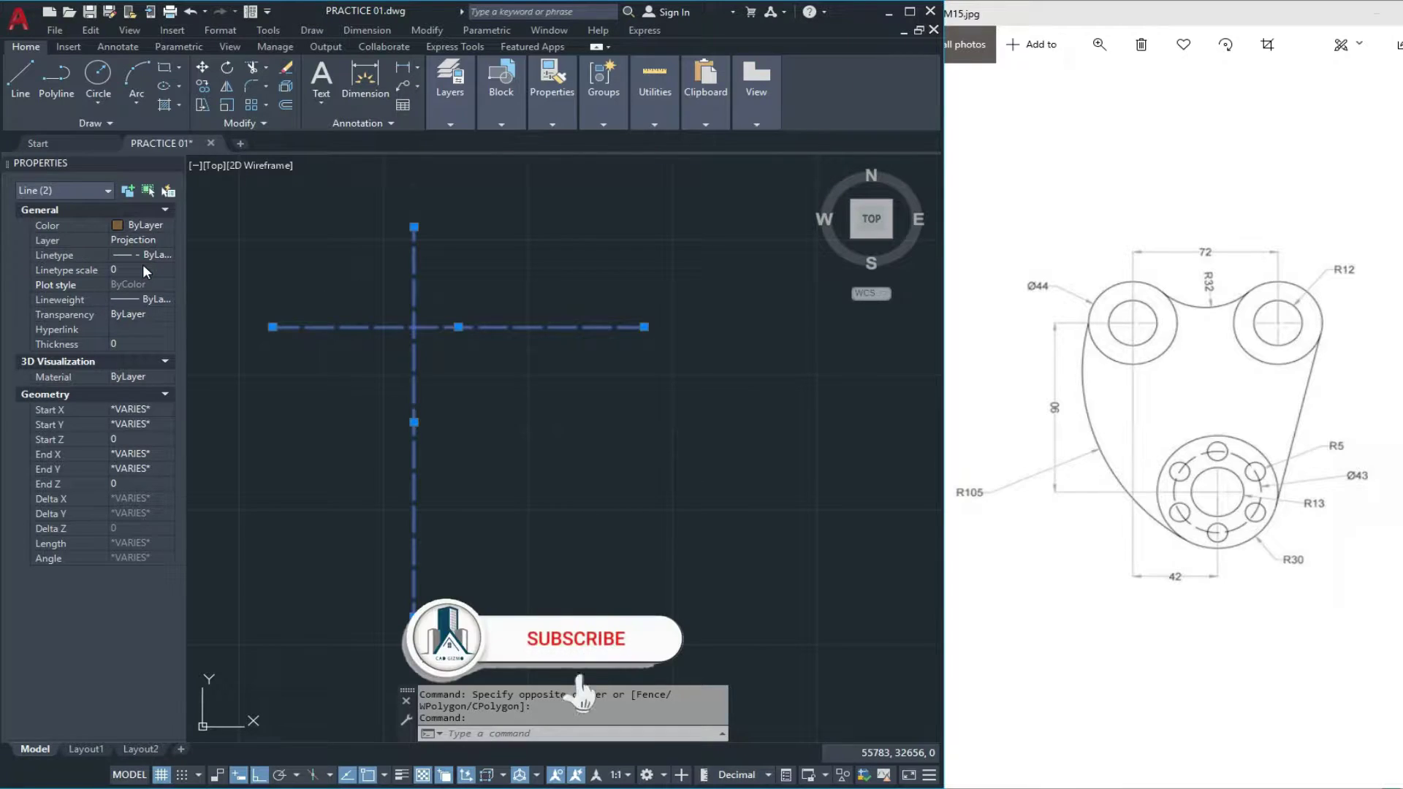
pyautogui.press('Escape')
pyautogui.scroll(3, 322, 275)
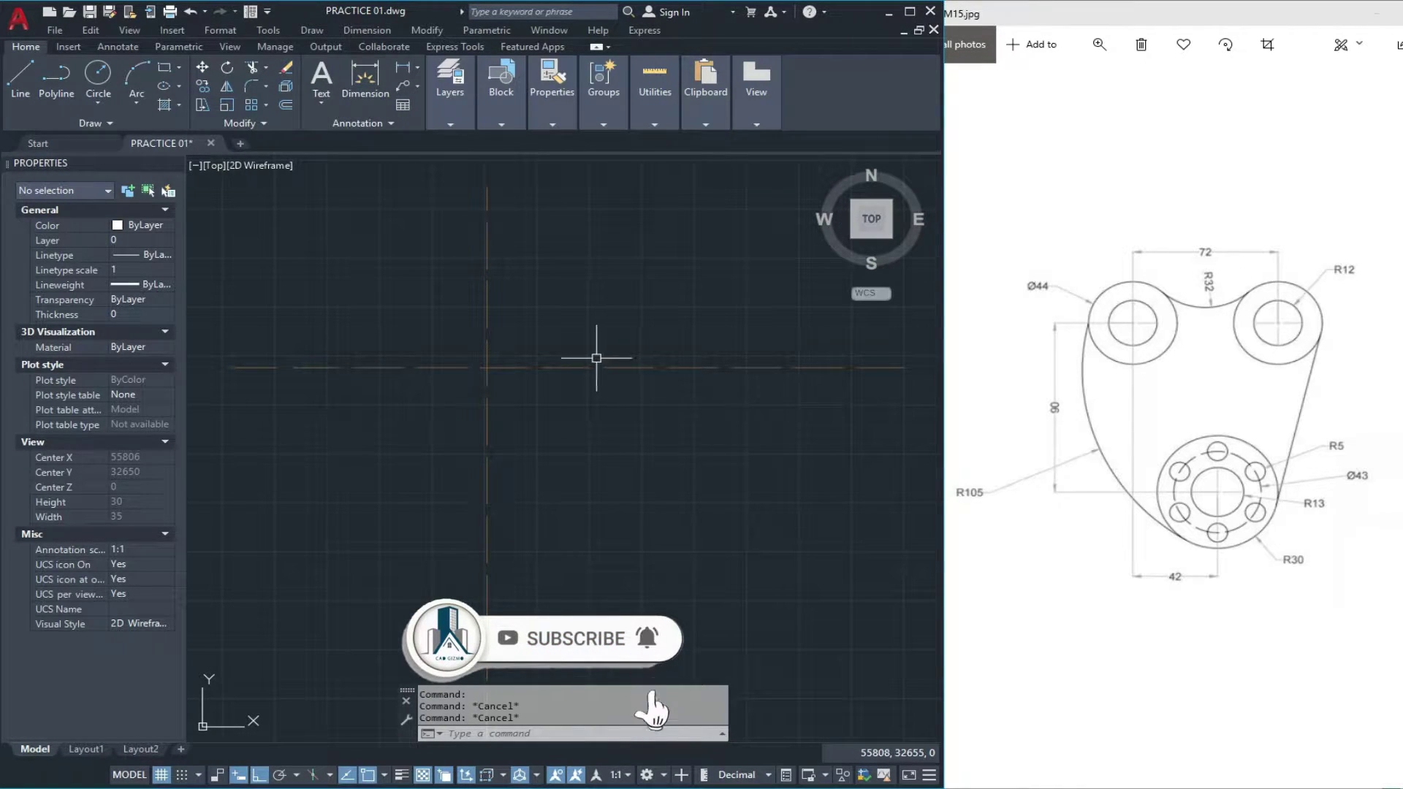
pyautogui.write('c')
pyautogui.press('Return')
pyautogui.press('Escape')
# - Move the horizontal centerline by its midpoint so that it is centred on the vertical centerline
pyautogui.click(601, 320)
pyautogui.click(559, 400)
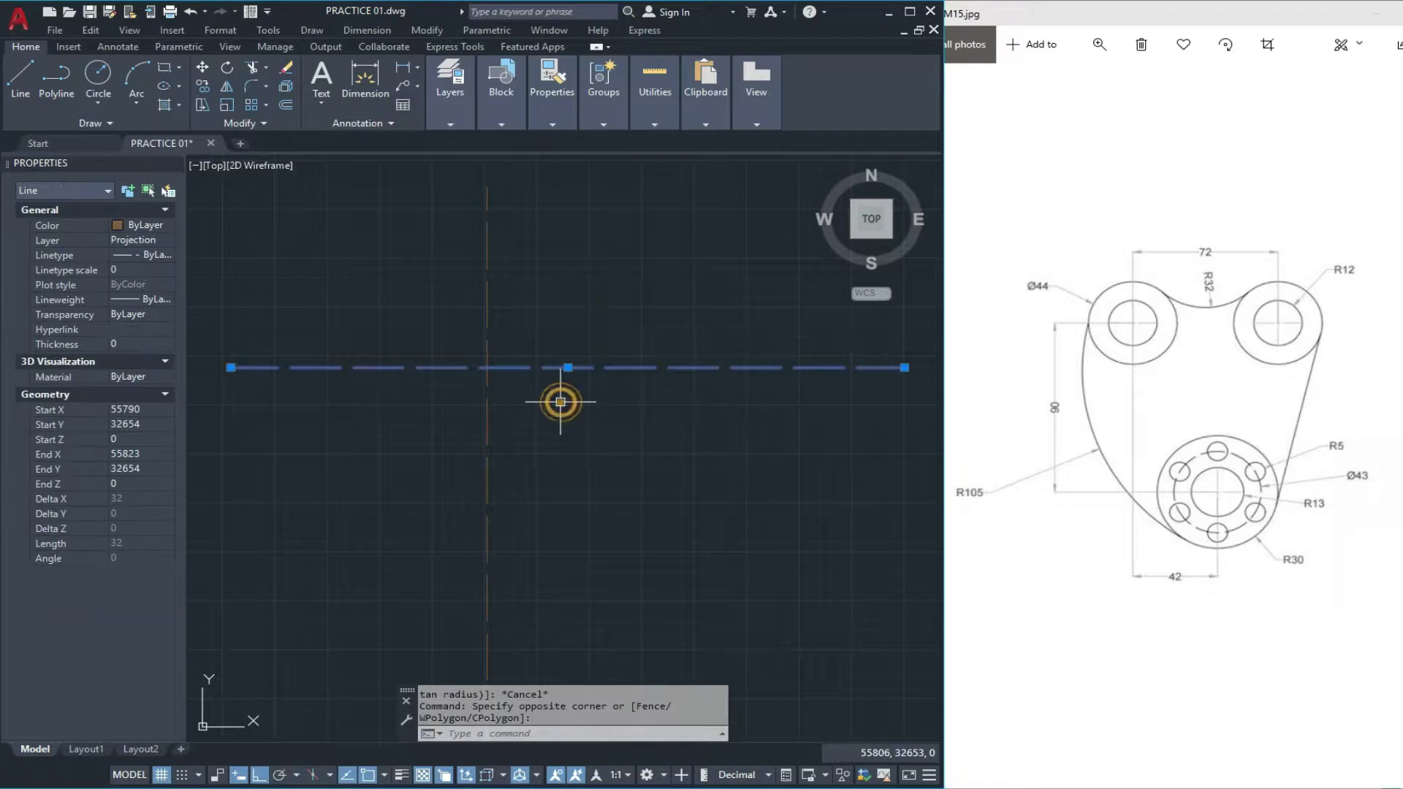
pyautogui.click(568, 368)
pyautogui.press('Escape')
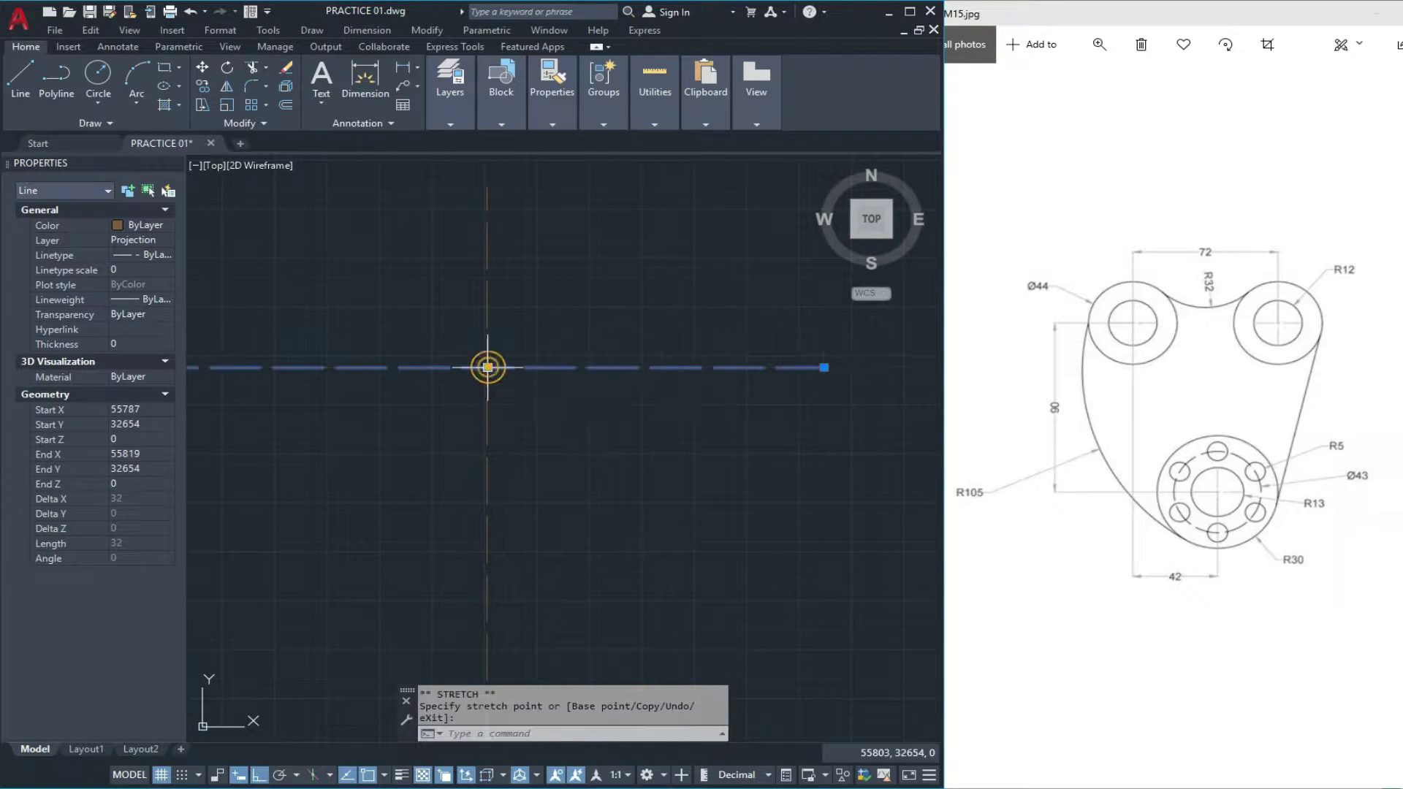
pyautogui.press('Escape')
# - Draw a circle of radius 12 centred at the intersection of the two centerlines
pyautogui.press('Return')
pyautogui.click(486, 368)
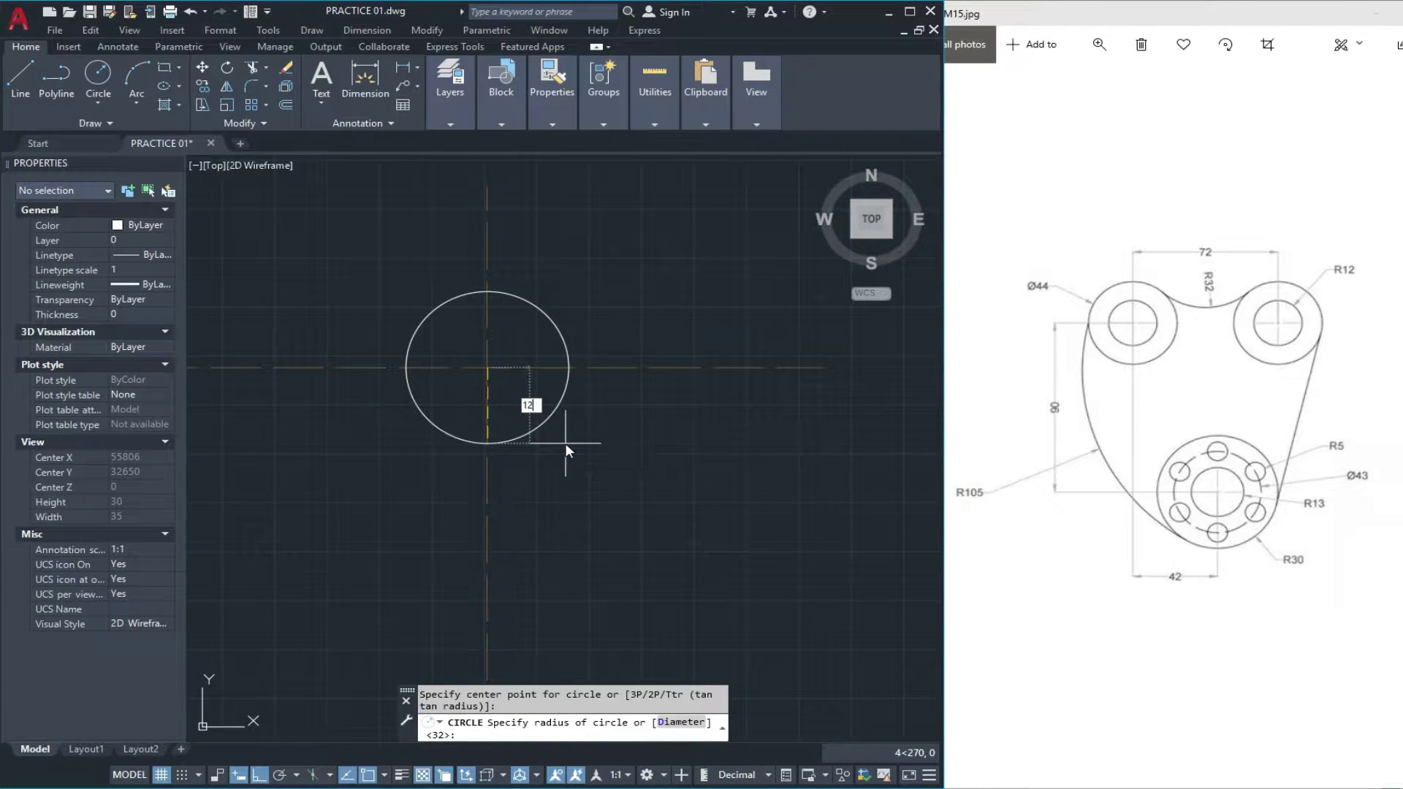
pyautogui.press('Return')
pyautogui.scroll(-3, 565, 443)
pyautogui.scroll(2, 518, 405)
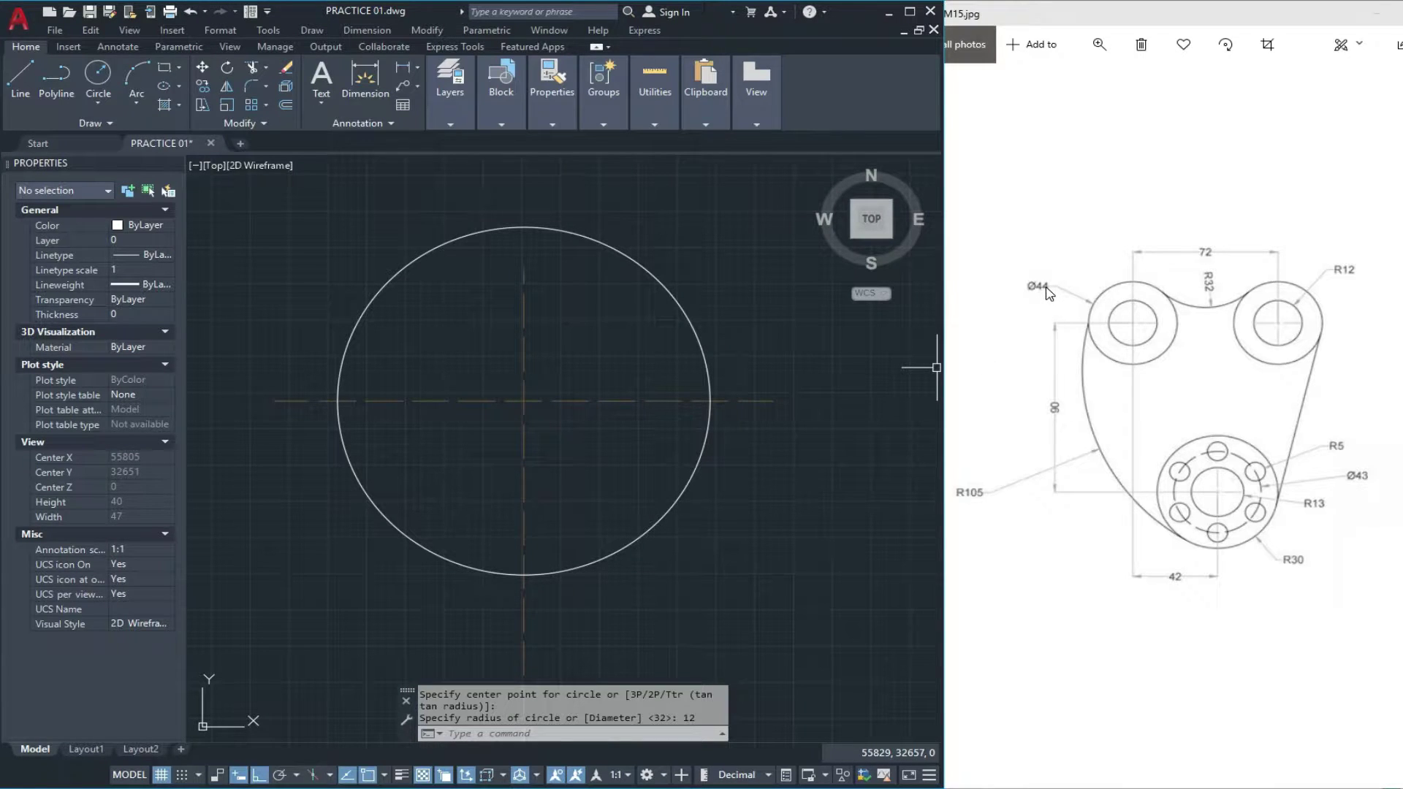
# - Draw a concentric circle of diameter 44 around the radius 12 circle
pyautogui.write('C')
pyautogui.press('Return')
pyautogui.click(524, 401)
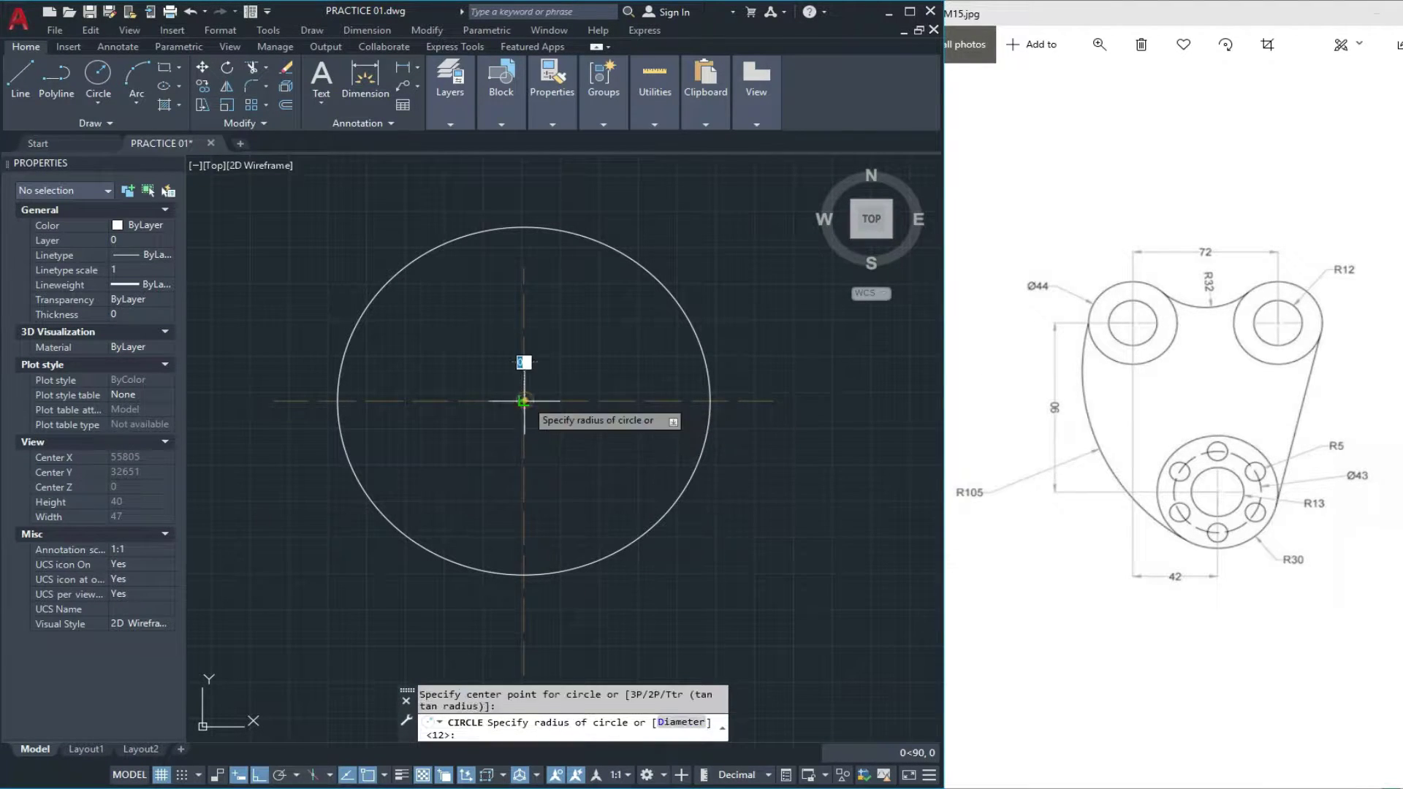
pyautogui.write('D')
pyautogui.press('Return')
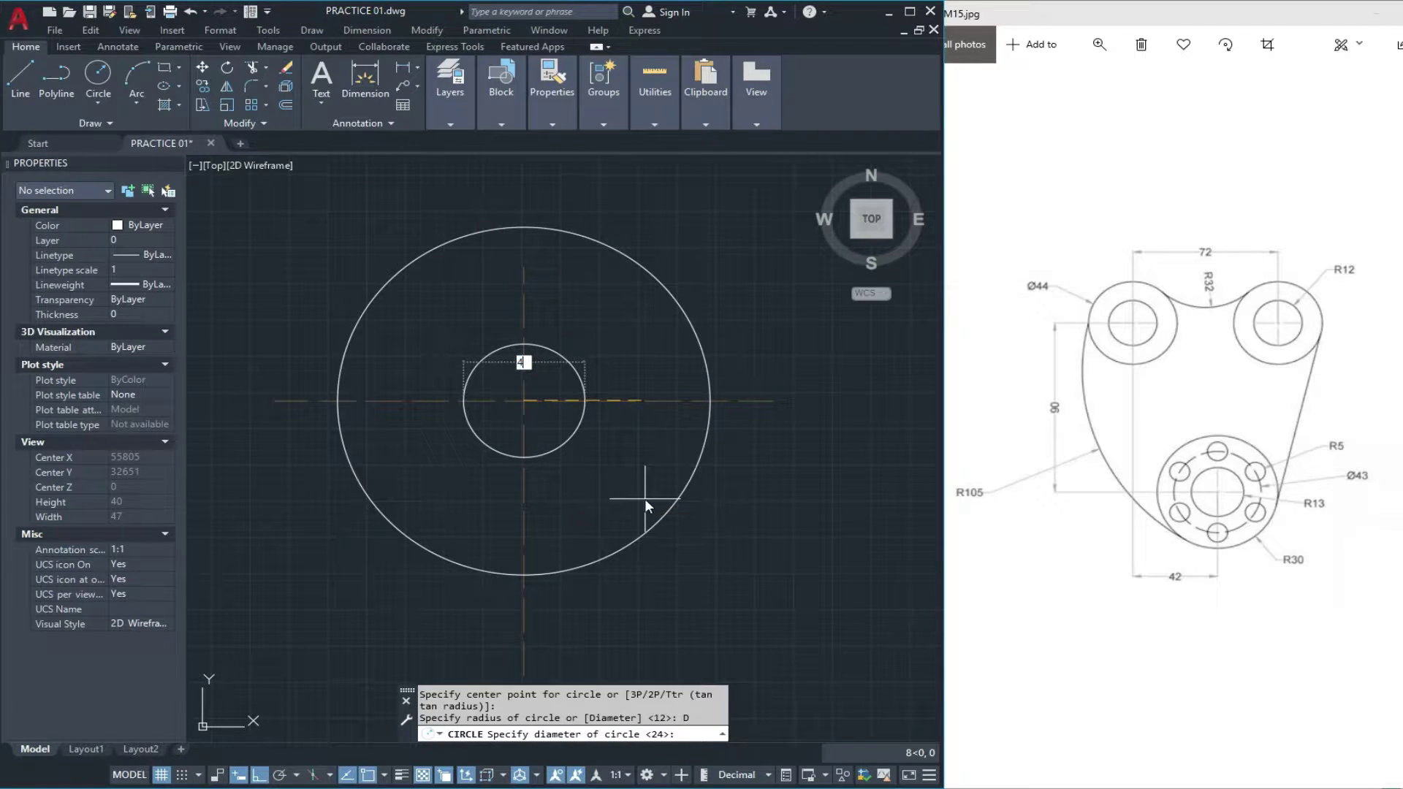
pyautogui.write('44')
pyautogui.press('Return')
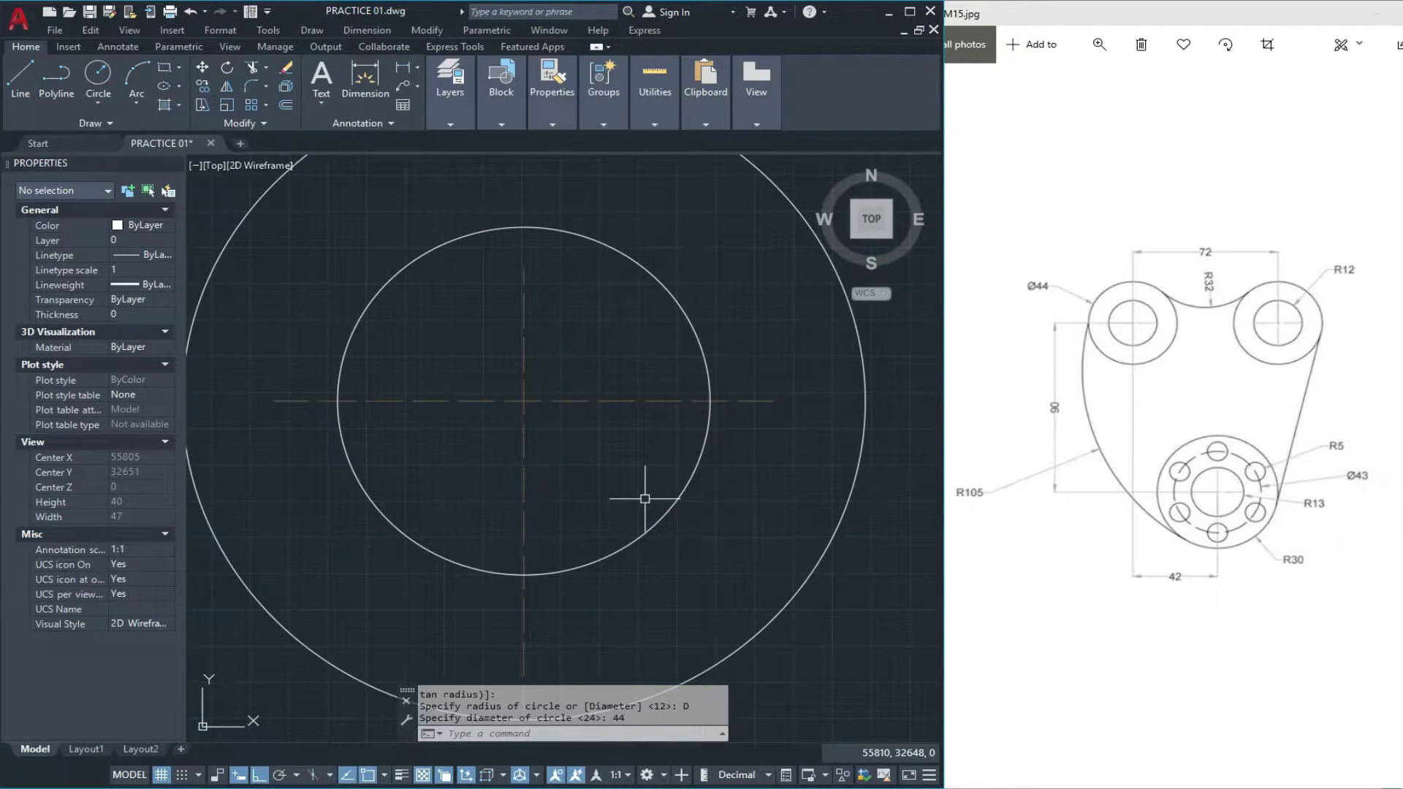
# - Offset the vertical centerline 72 units to the right
pyautogui.scroll(-3, 521, 457)
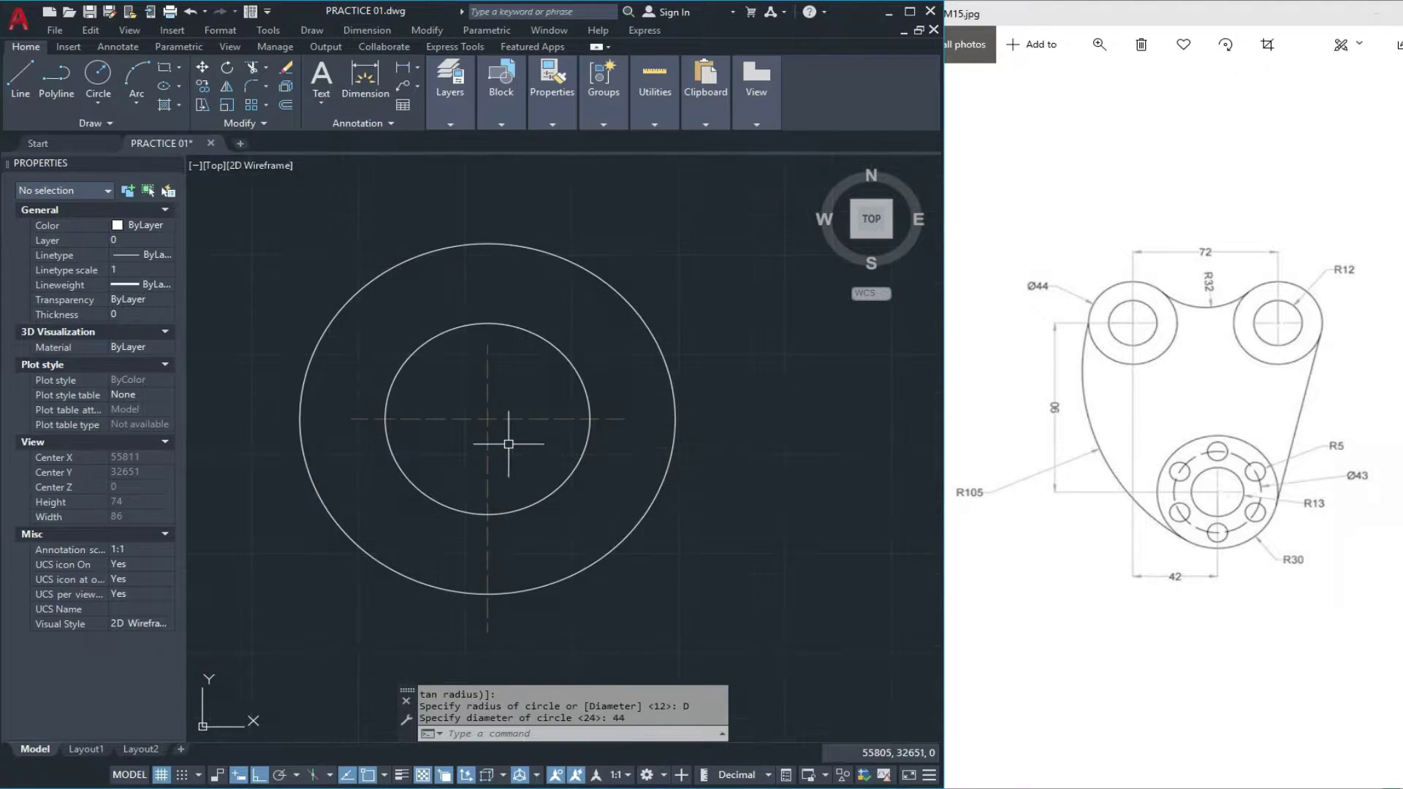
pyautogui.moveTo(500, 474); pyautogui.dragTo(385, 437, button='middle')
pyautogui.press('Escape')
pyautogui.press('Escape')
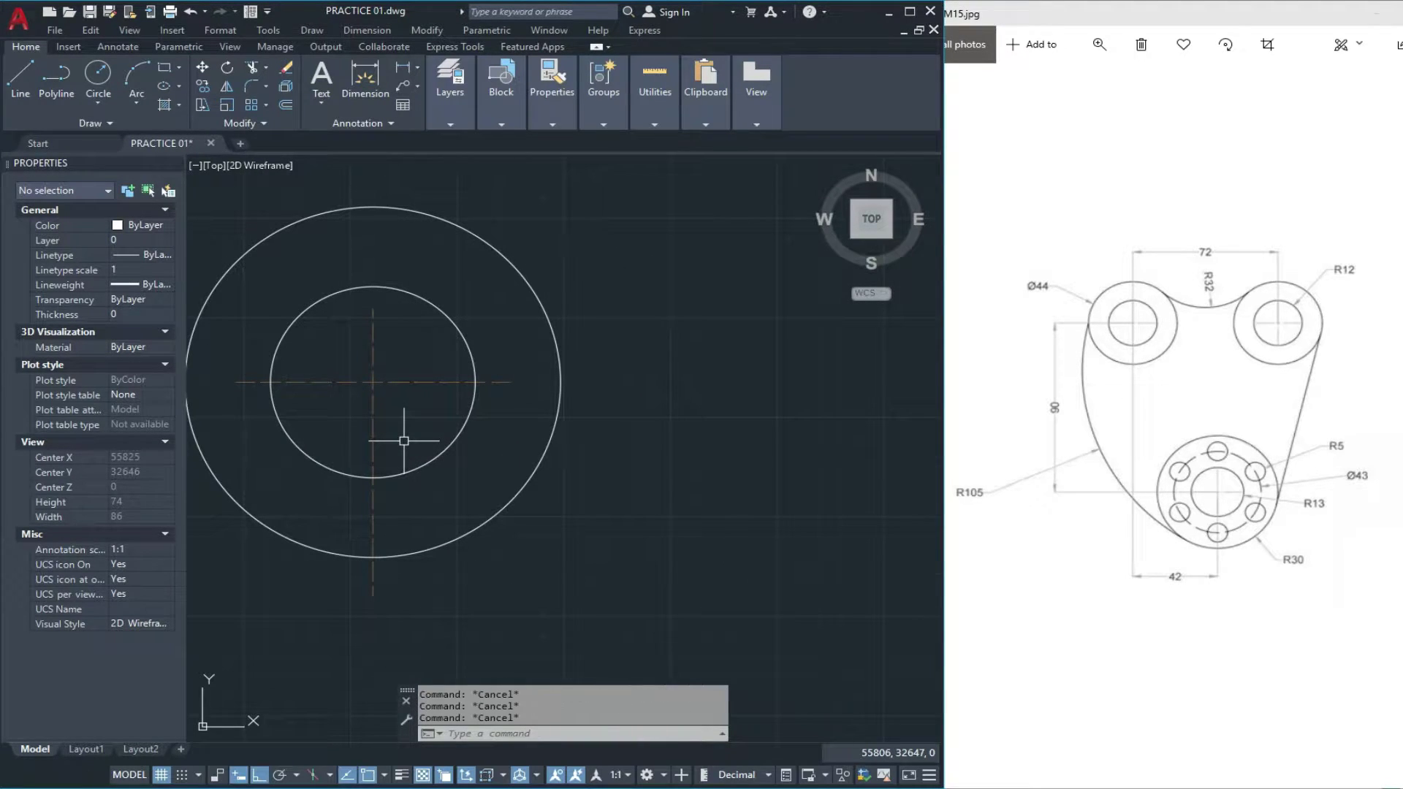
pyautogui.write('o')
pyautogui.press('Return')
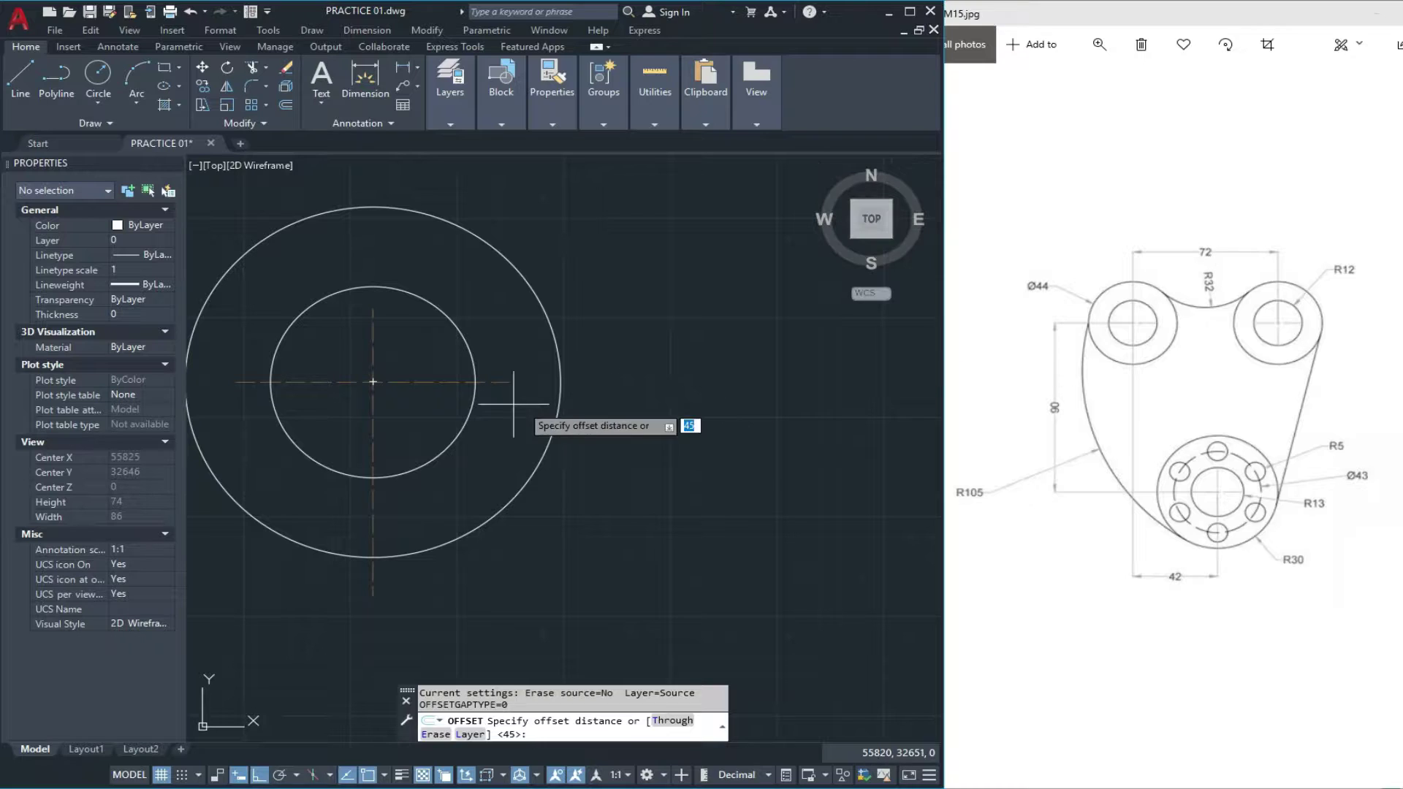
pyautogui.write('72')
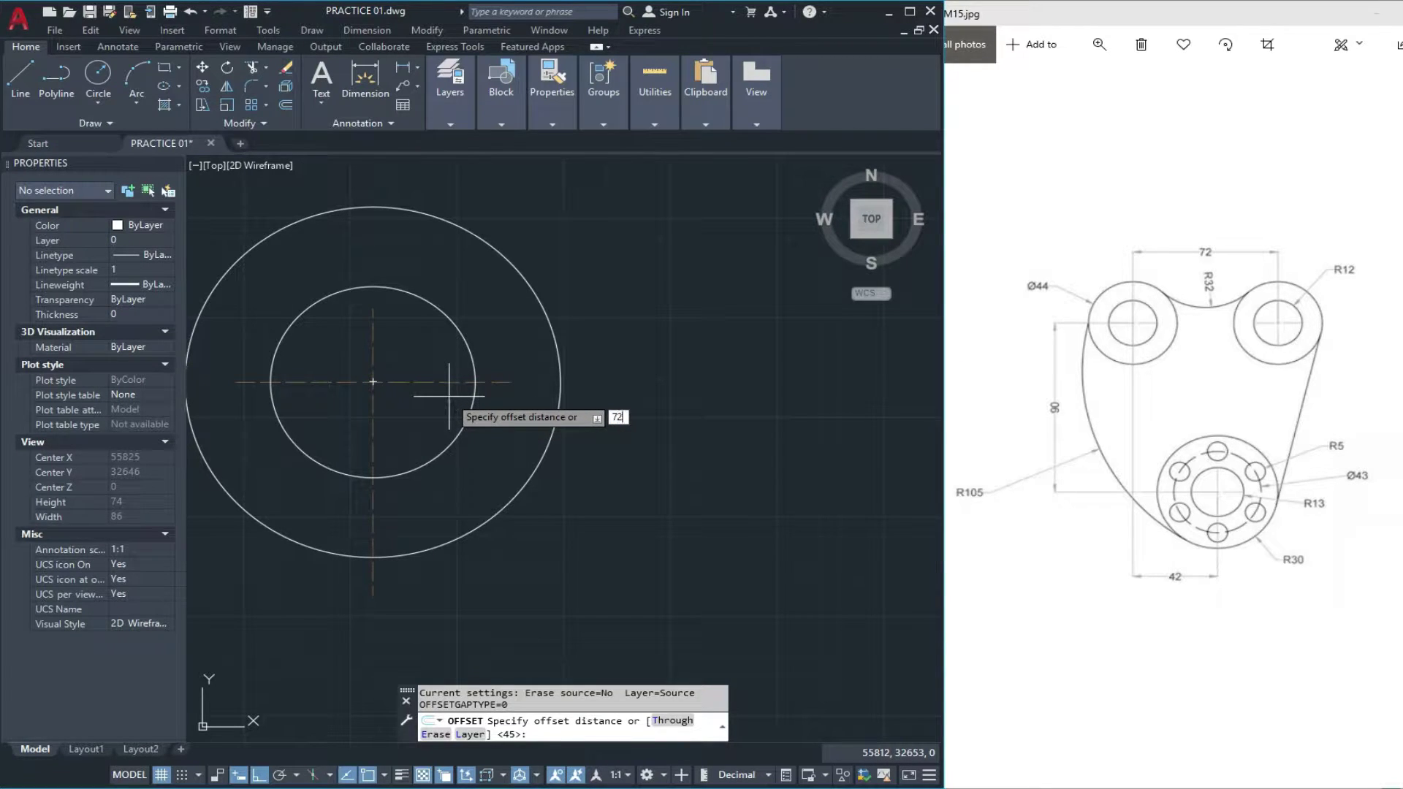
pyautogui.press('Return')
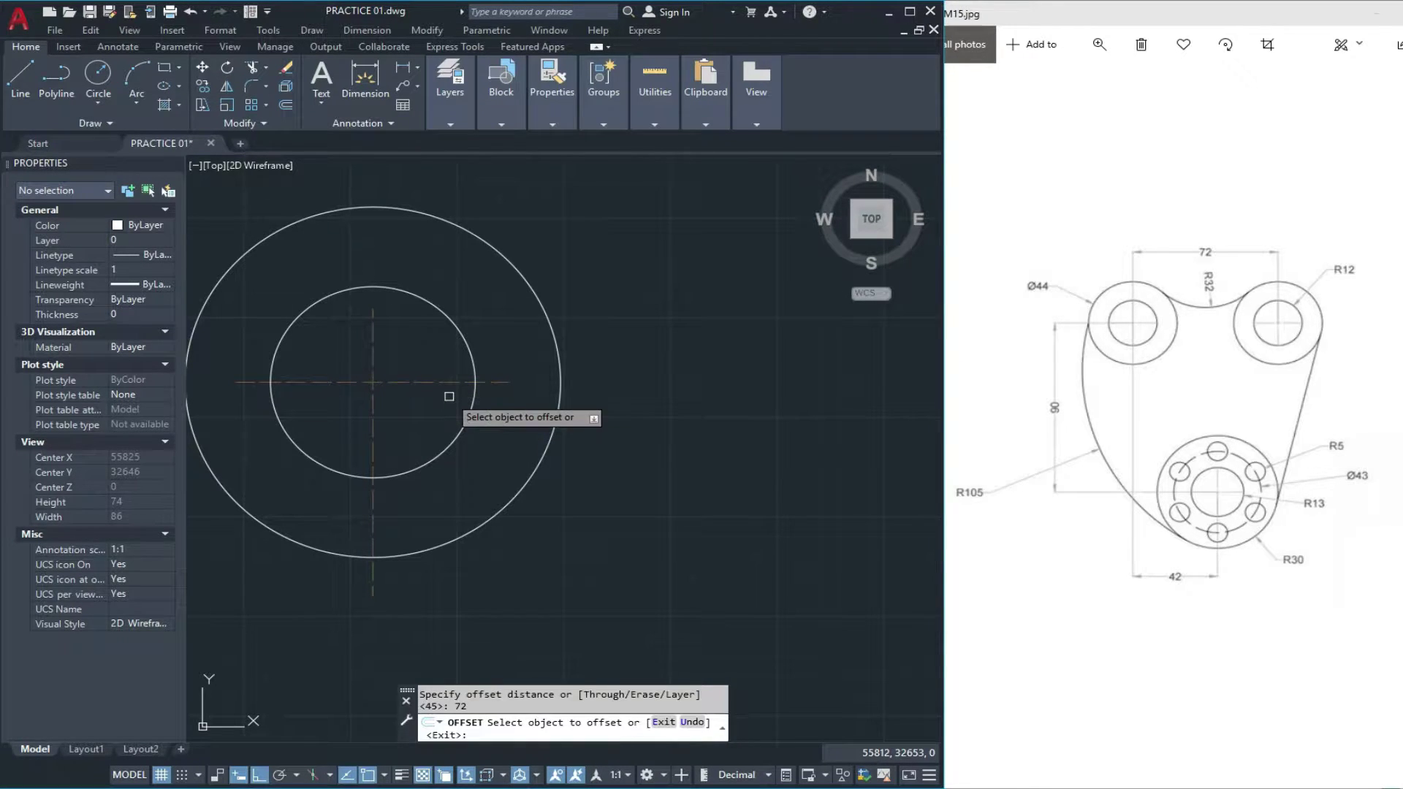
pyautogui.click(373, 400)
pyautogui.click(602, 427)
pyautogui.scroll(-3, 479, 423)
pyautogui.scroll(1, 624, 449)
pyautogui.press('Escape')
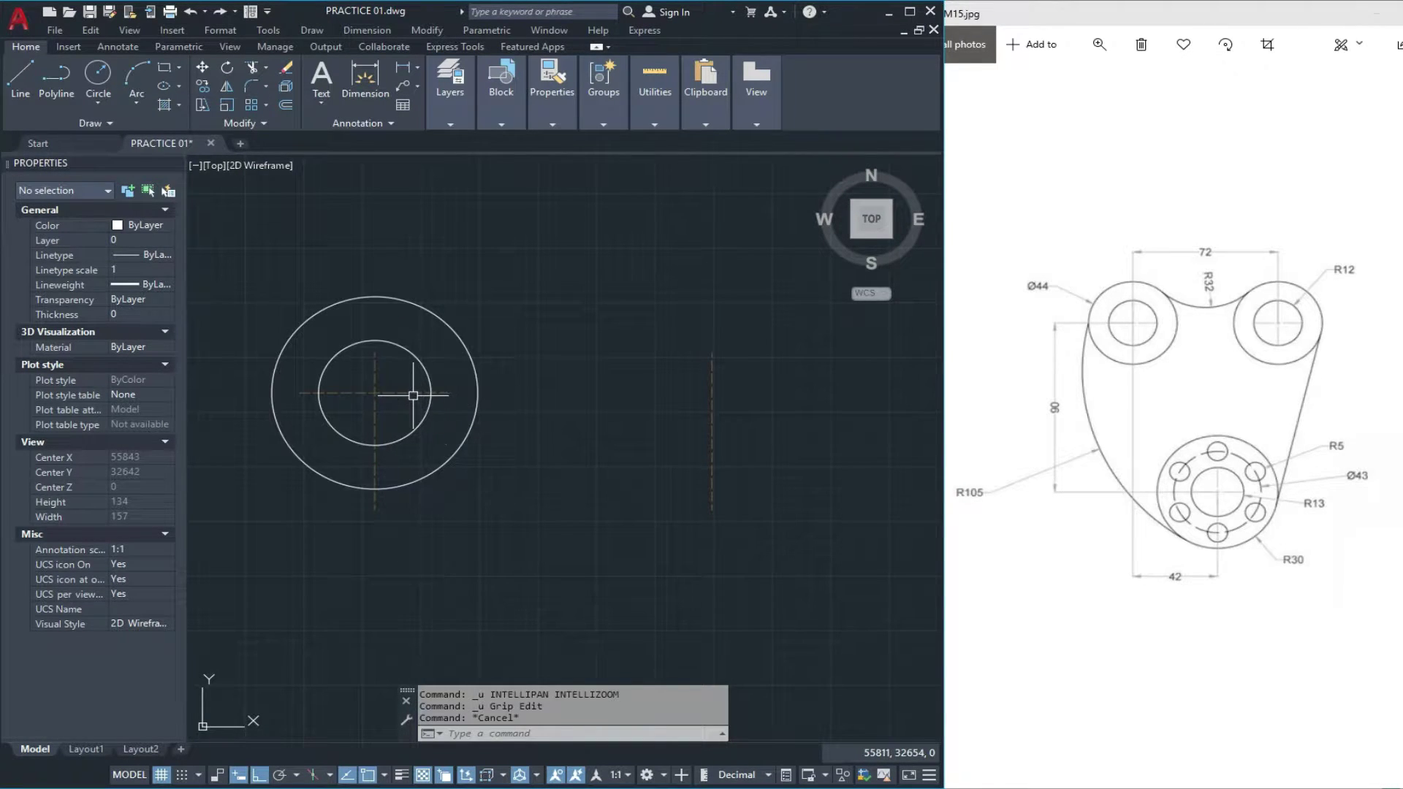
# - Stretch the right end of the horizontal centerline past the offset vertical centerline
pyautogui.click(412, 393)
pyautogui.click(449, 393)
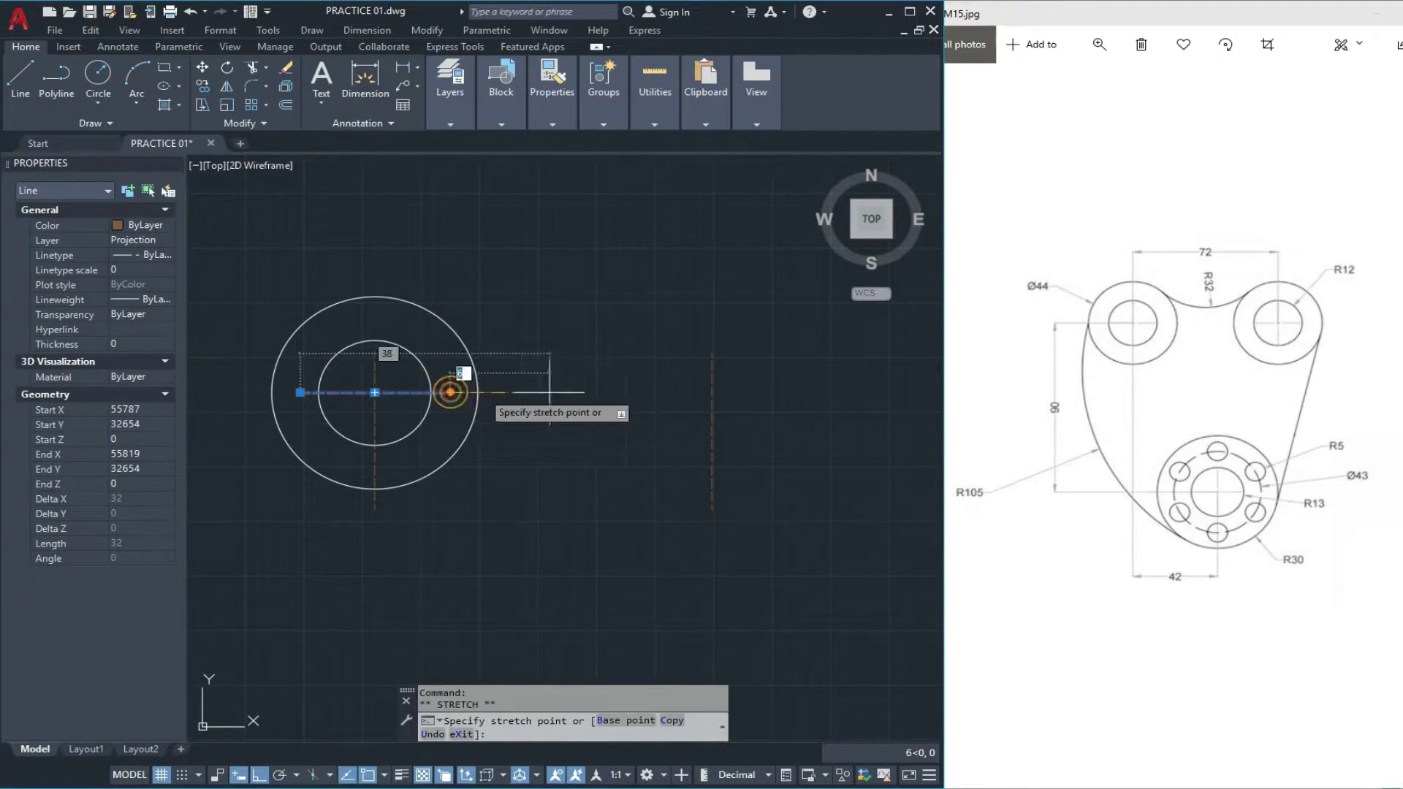
pyautogui.click(790, 393)
pyautogui.press('Escape')
# - Offset the horizontal centerline 90 units downward
pyautogui.scroll(-3, 799, 384)
pyautogui.moveTo(667, 466)
pyautogui.mouseDown(button='middle')
pyautogui.moveTo(663, 432)
pyautogui.moveTo(573, 427)
pyautogui.mouseUp(button='middle')
pyautogui.scroll(3, 606, 408)
pyautogui.press('Escape')
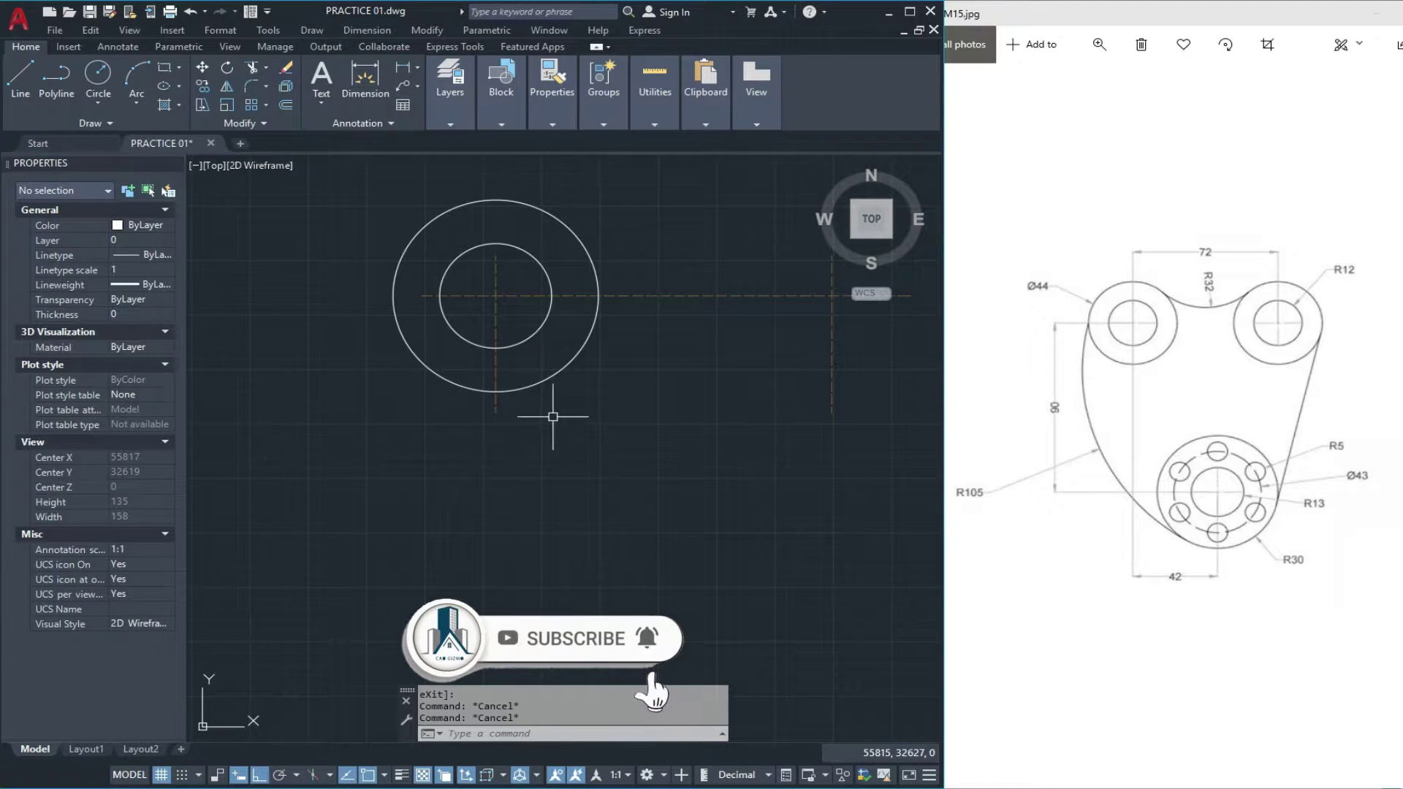
pyautogui.write('o')
pyautogui.press('Return')
pyautogui.write('90')
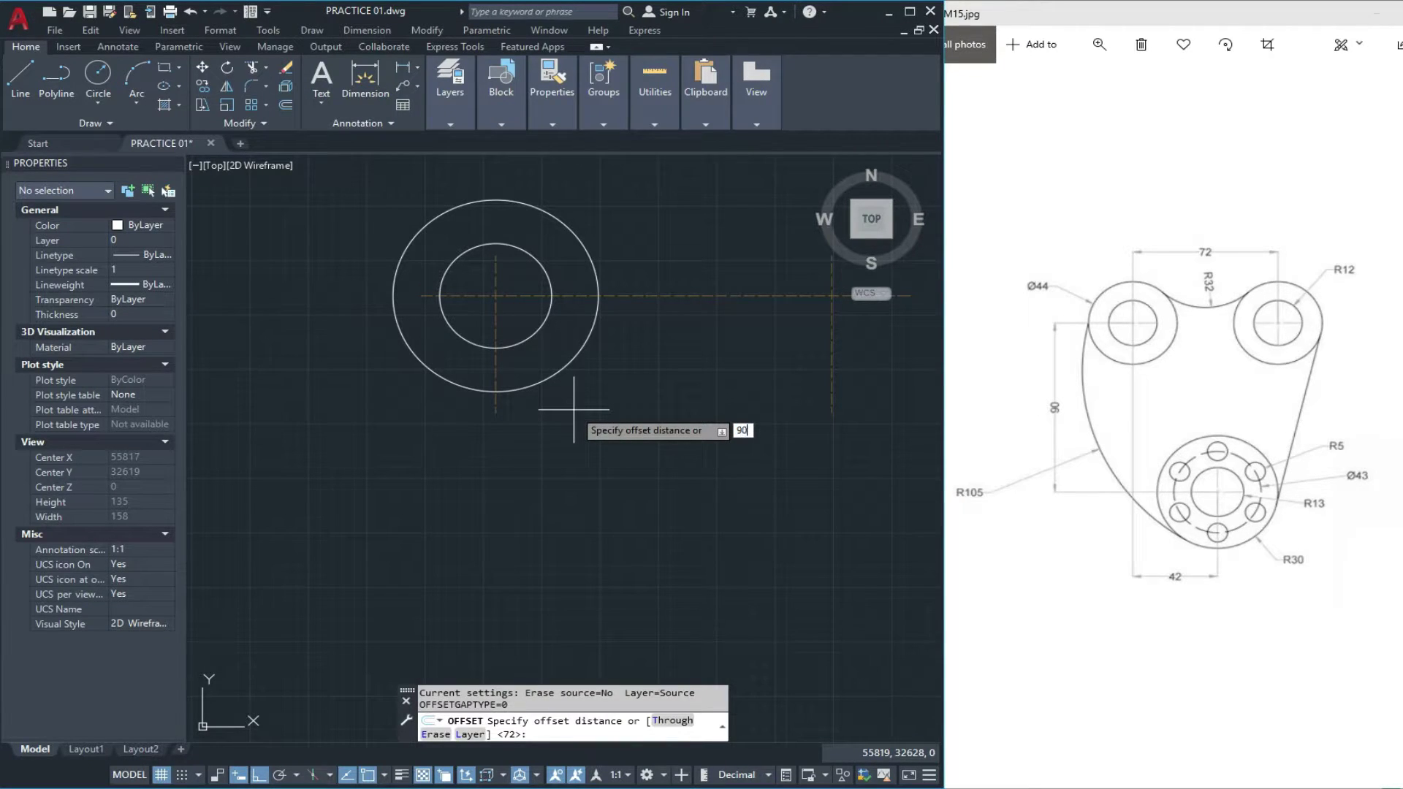
pyautogui.press('Return')
pyautogui.click(626, 296)
pyautogui.scroll(-3, 598, 423)
pyautogui.click(570, 417)
pyautogui.moveTo(551, 392); pyautogui.dragTo(504, 399, button='middle')
pyautogui.press('Escape')
# - Stretch the lower end of the left vertical centerline down about 98 units, past the lower horizontal centerline
pyautogui.click(451, 322)
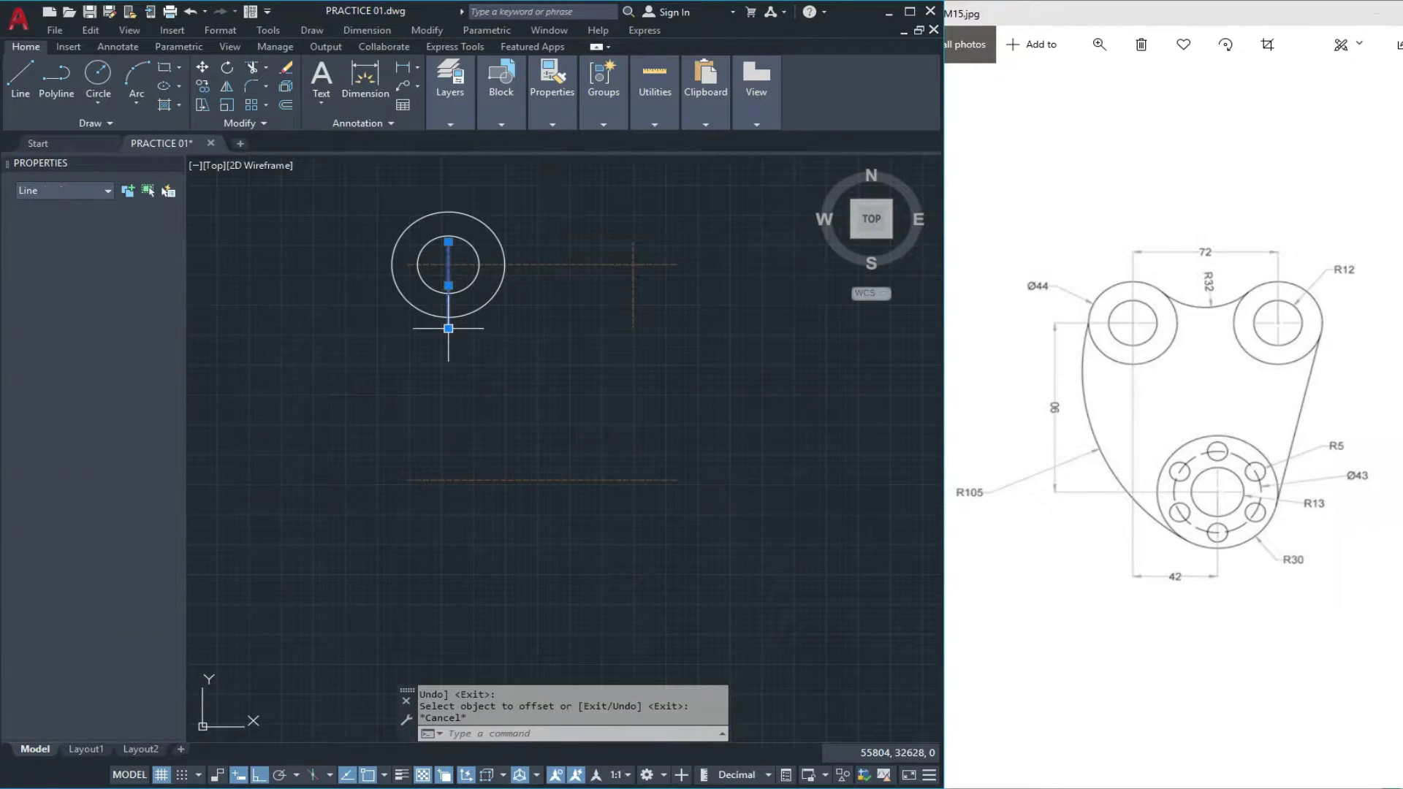
pyautogui.click(448, 329)
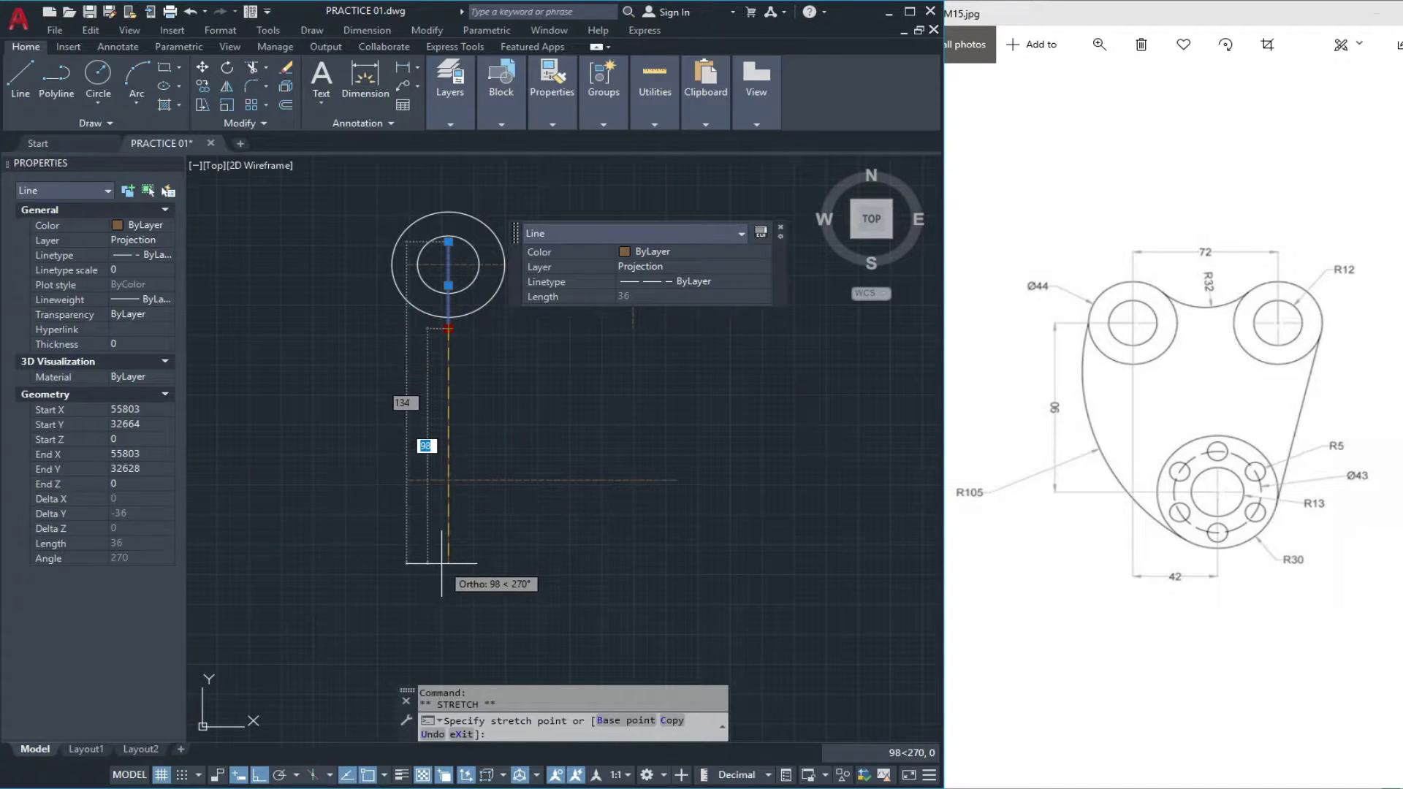
pyautogui.press('Escape')
pyautogui.press('Escape')
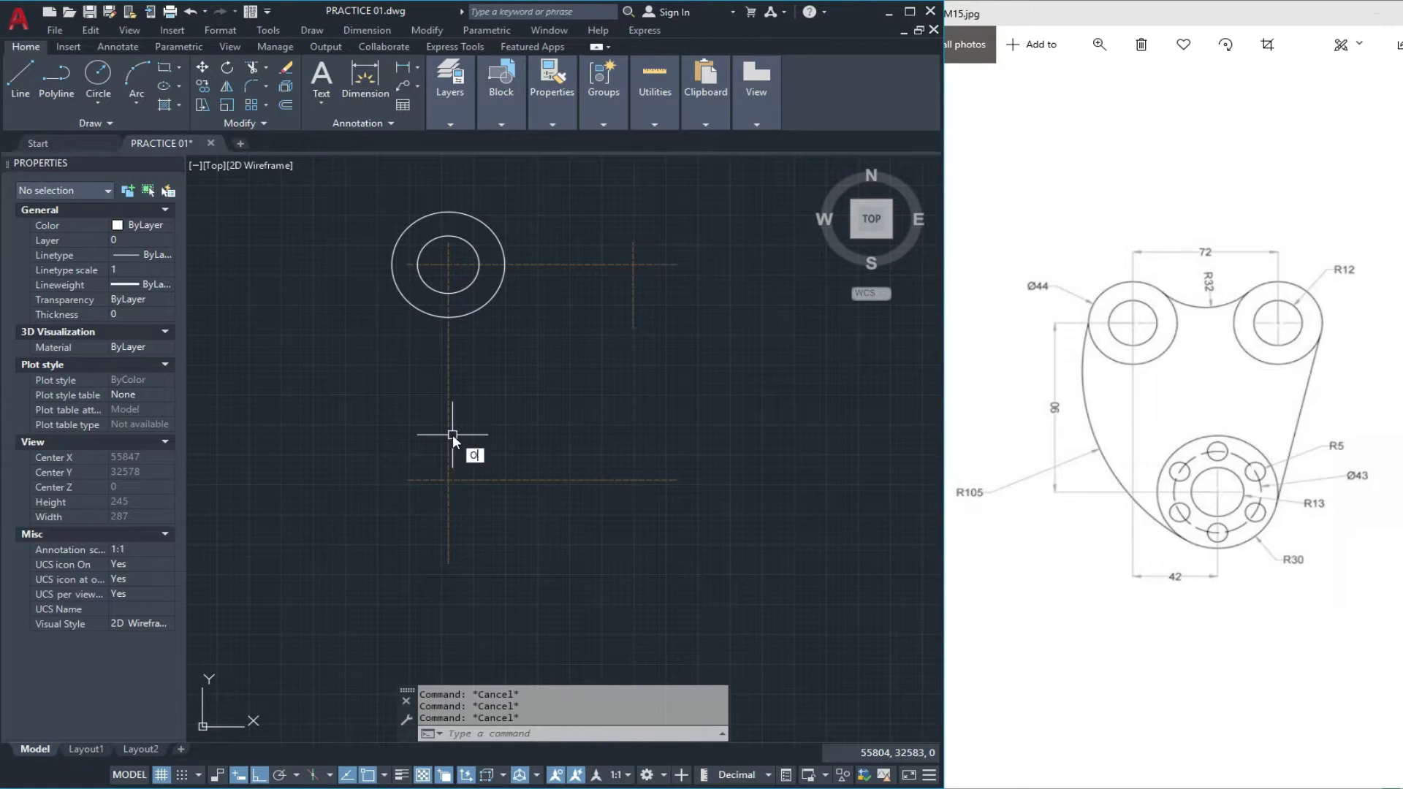
# - Offset the extended left vertical centerline 42 units to the right
pyautogui.press('Return')
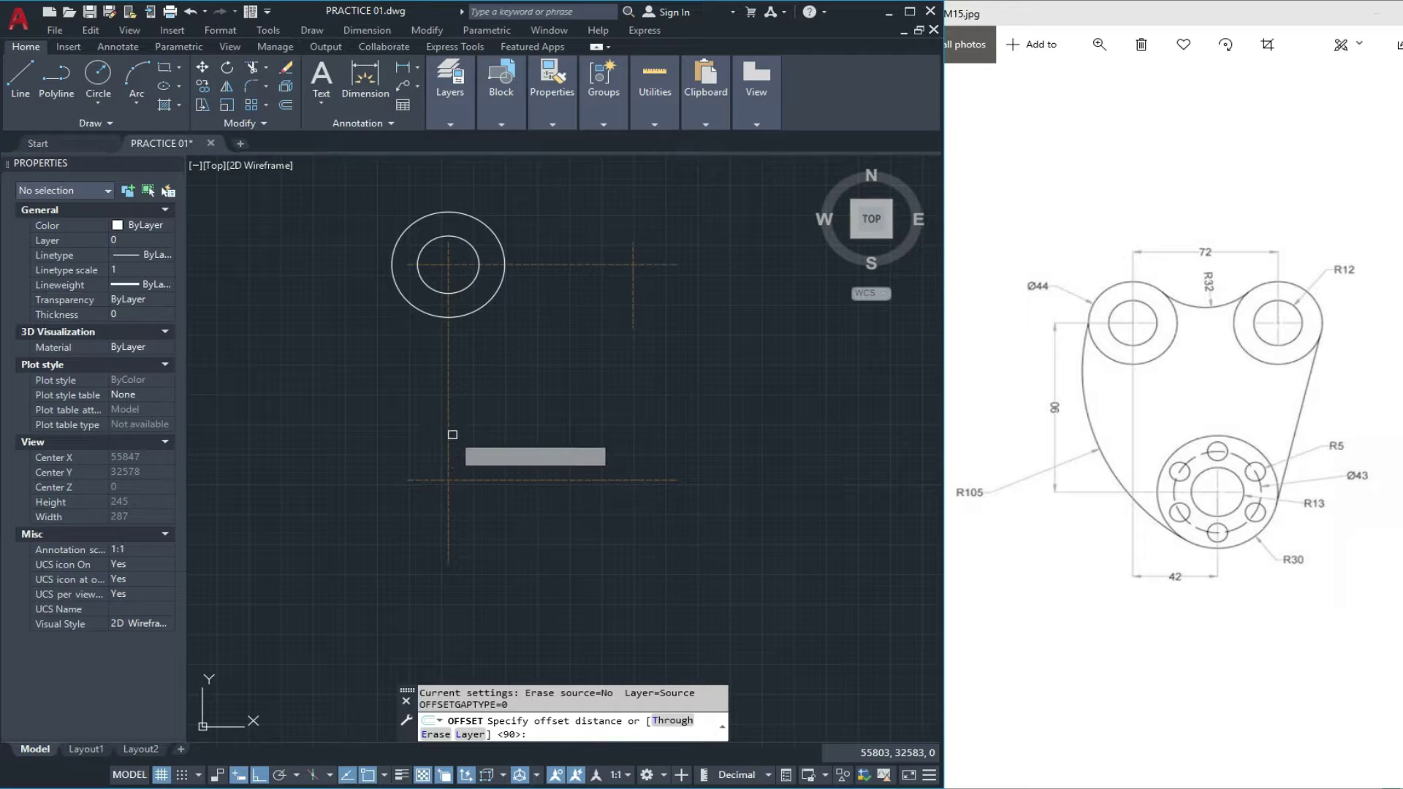
pyautogui.press('Return')
pyautogui.click(449, 435)
pyautogui.click(557, 434)
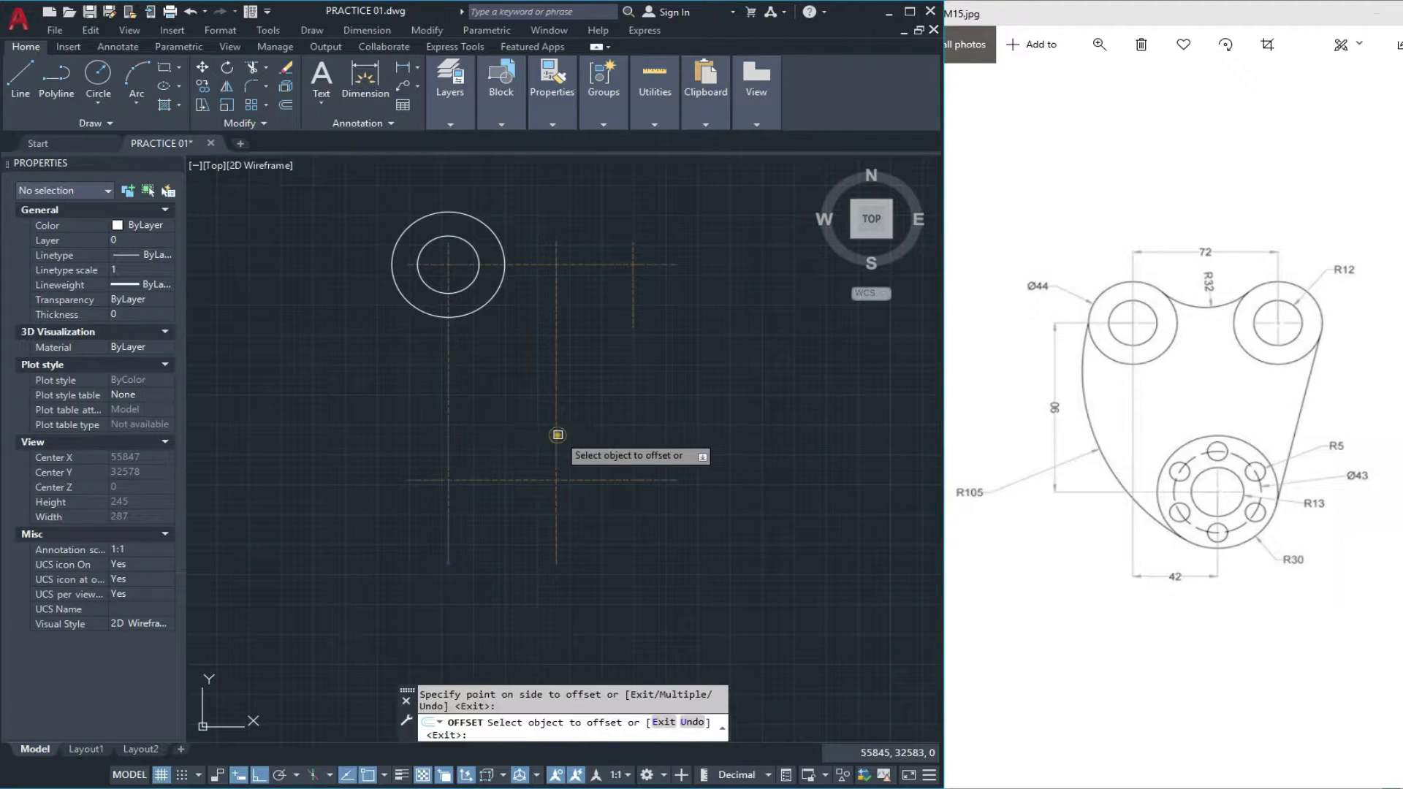
pyautogui.press('Escape')
# - Draw a circle of radius 12 centred where the right vertical centerline crosses the upper horizontal centerline
pyautogui.scroll(4, 588, 432)
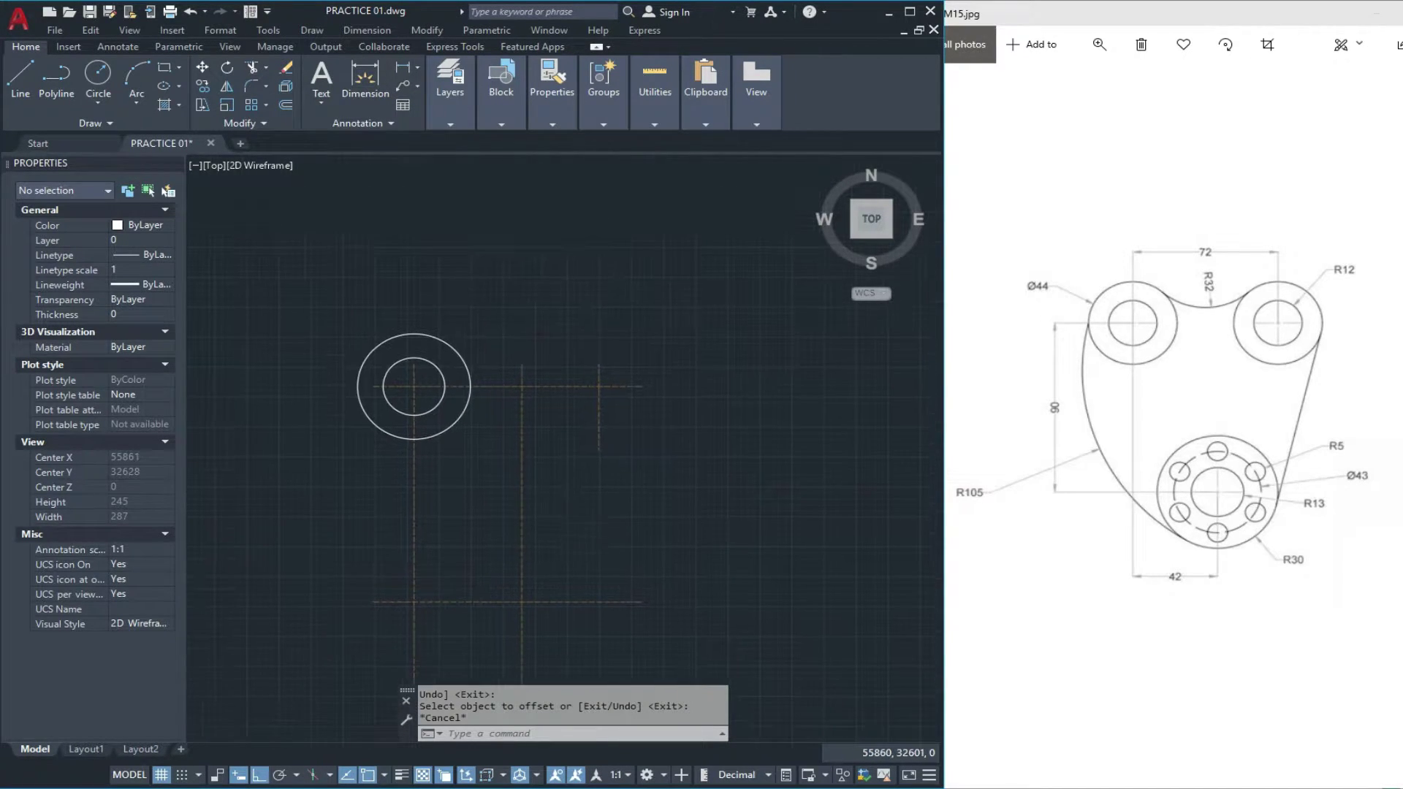
pyautogui.moveTo(632, 427); pyautogui.dragTo(617, 482, button='middle')
pyautogui.press('Escape')
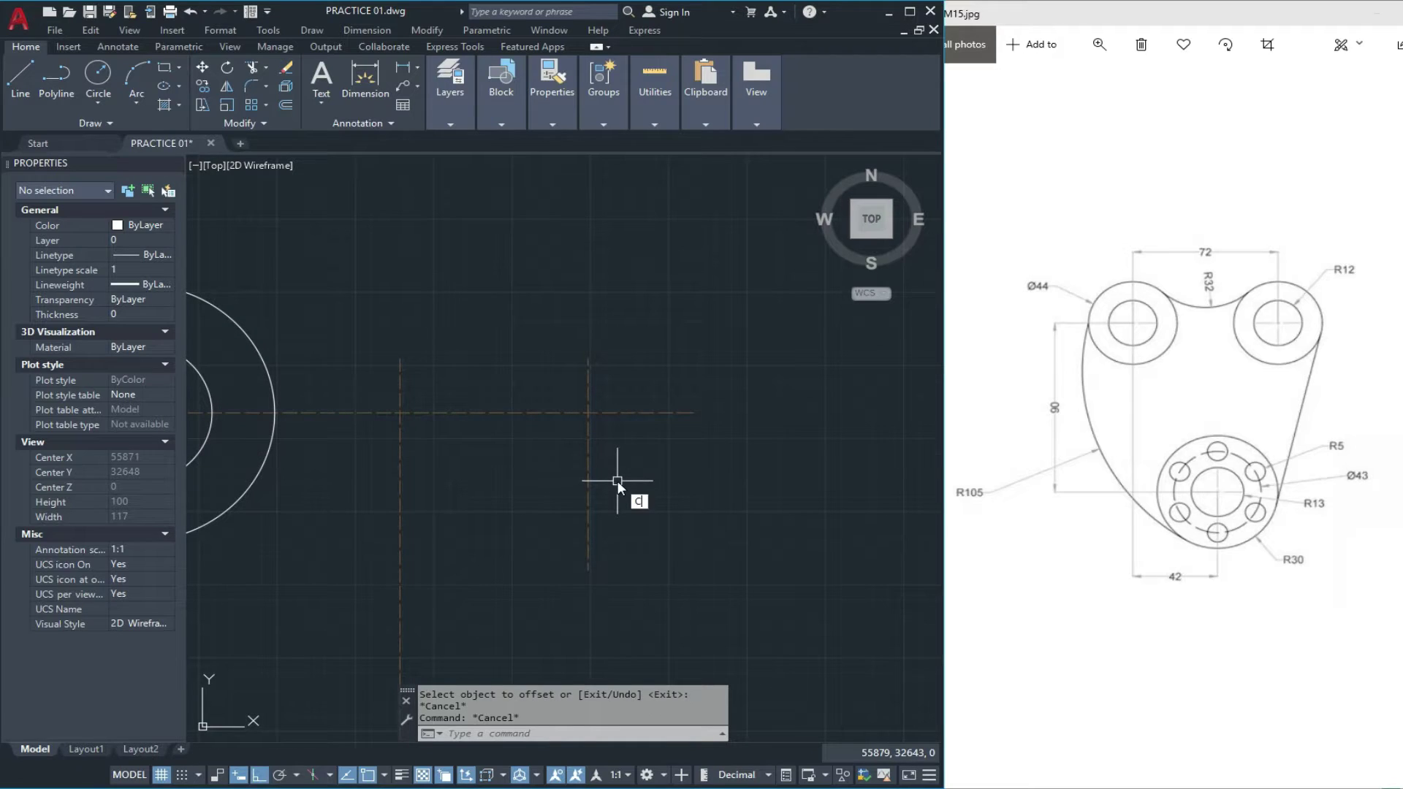
pyautogui.press('Return')
pyautogui.click(588, 413)
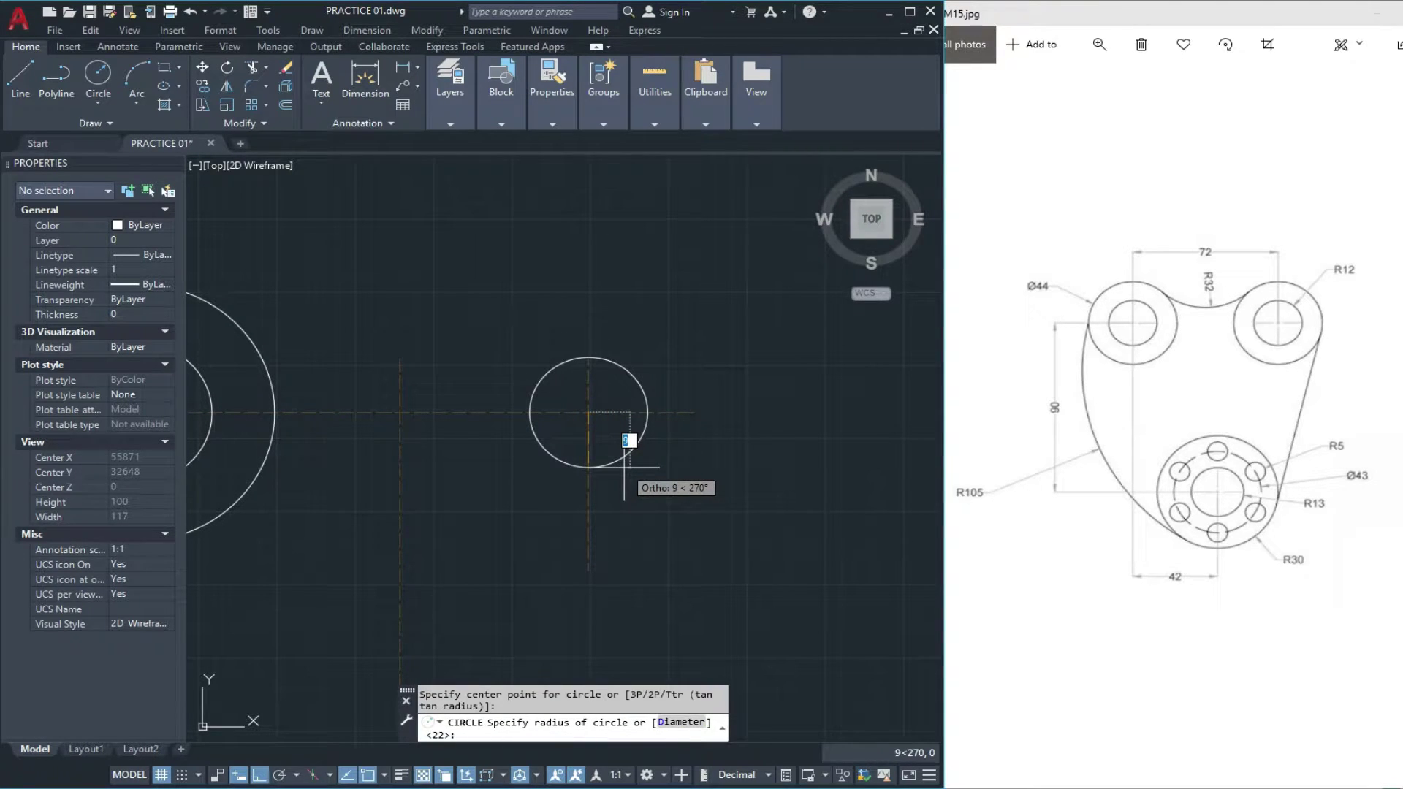
pyautogui.write('12')
pyautogui.press('Return')
pyautogui.press('Escape')
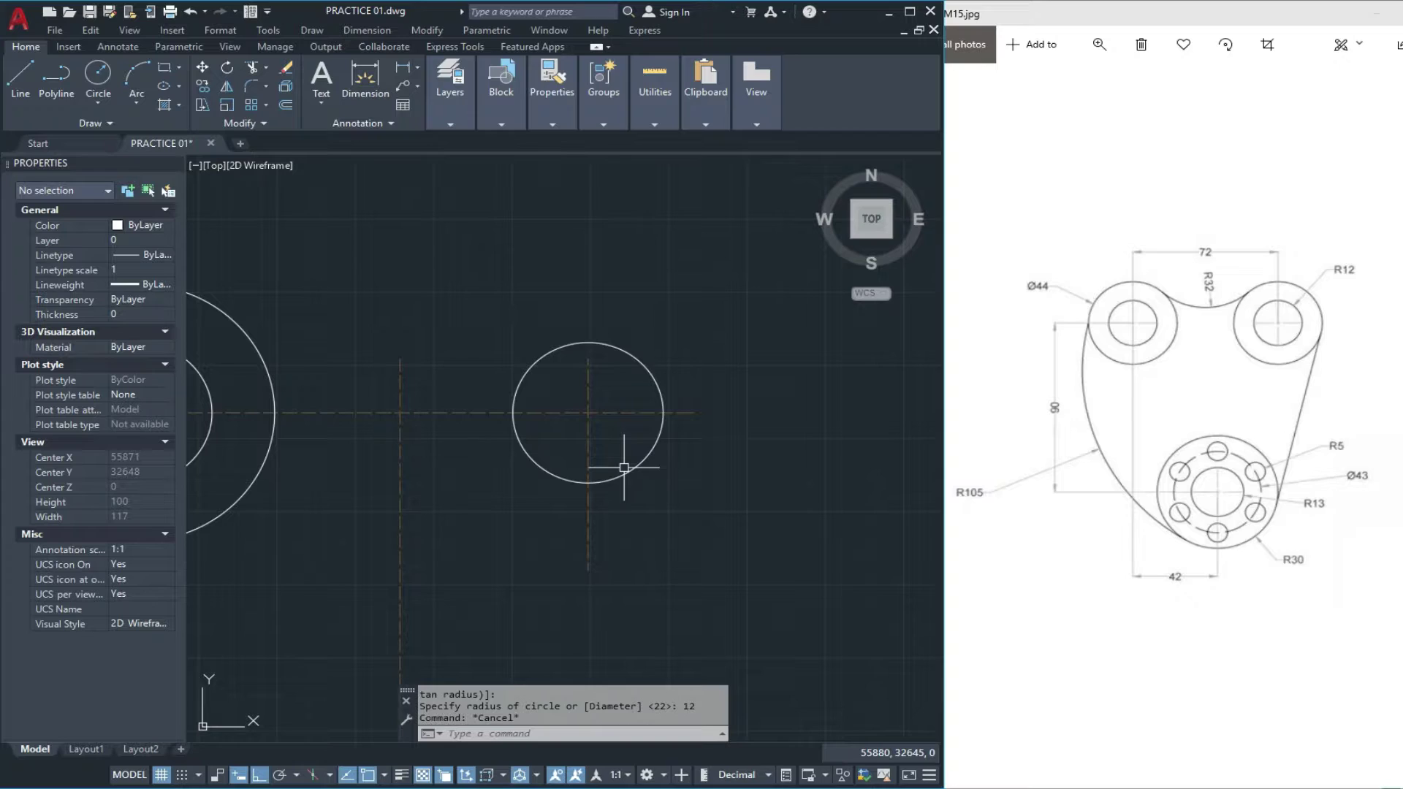
# - Draw a circle of diameter 44 concentric with the upper-right radius 12 circle
pyautogui.write('c')
pyautogui.press('Return')
pyautogui.click(588, 412)
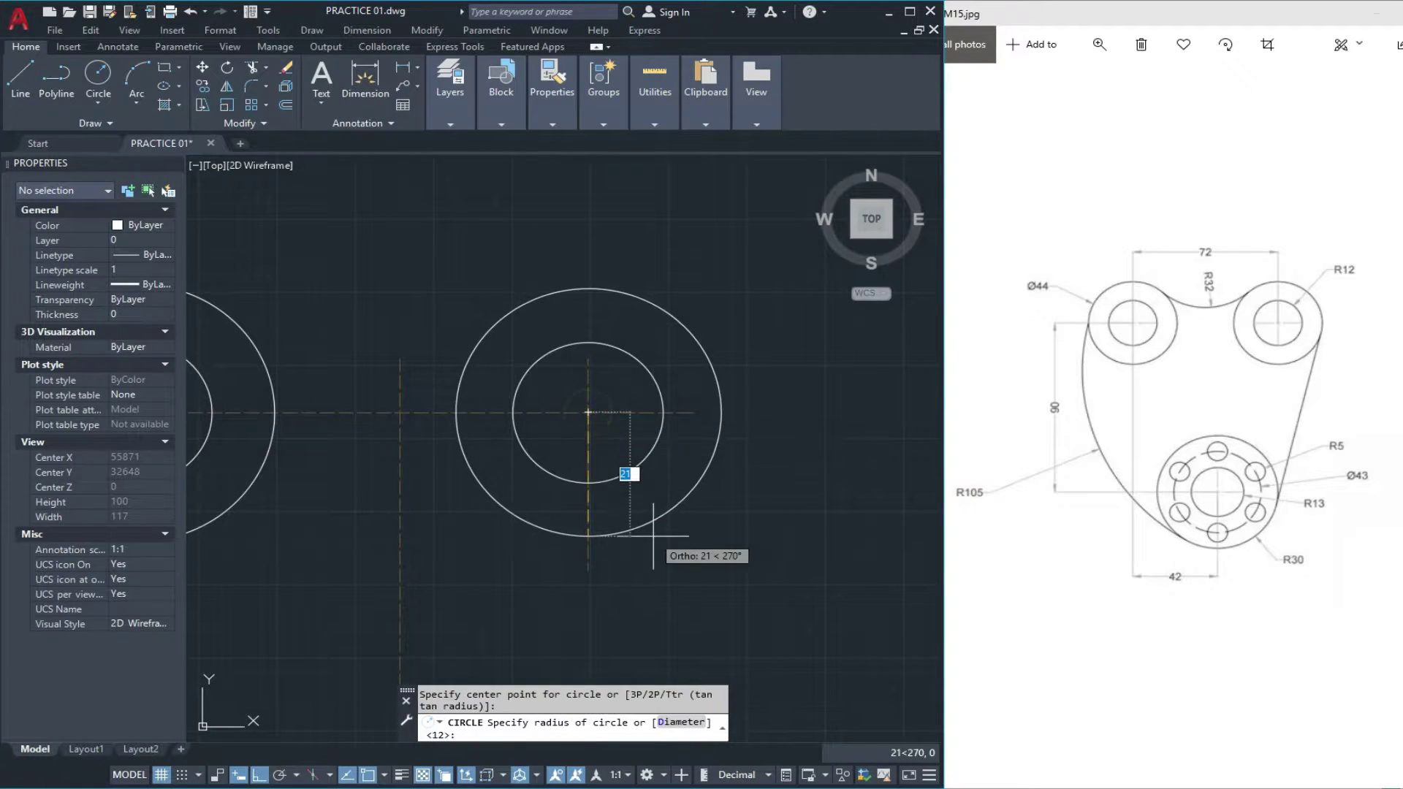
pyautogui.write('d')
pyautogui.press('Return')
pyautogui.write('4')
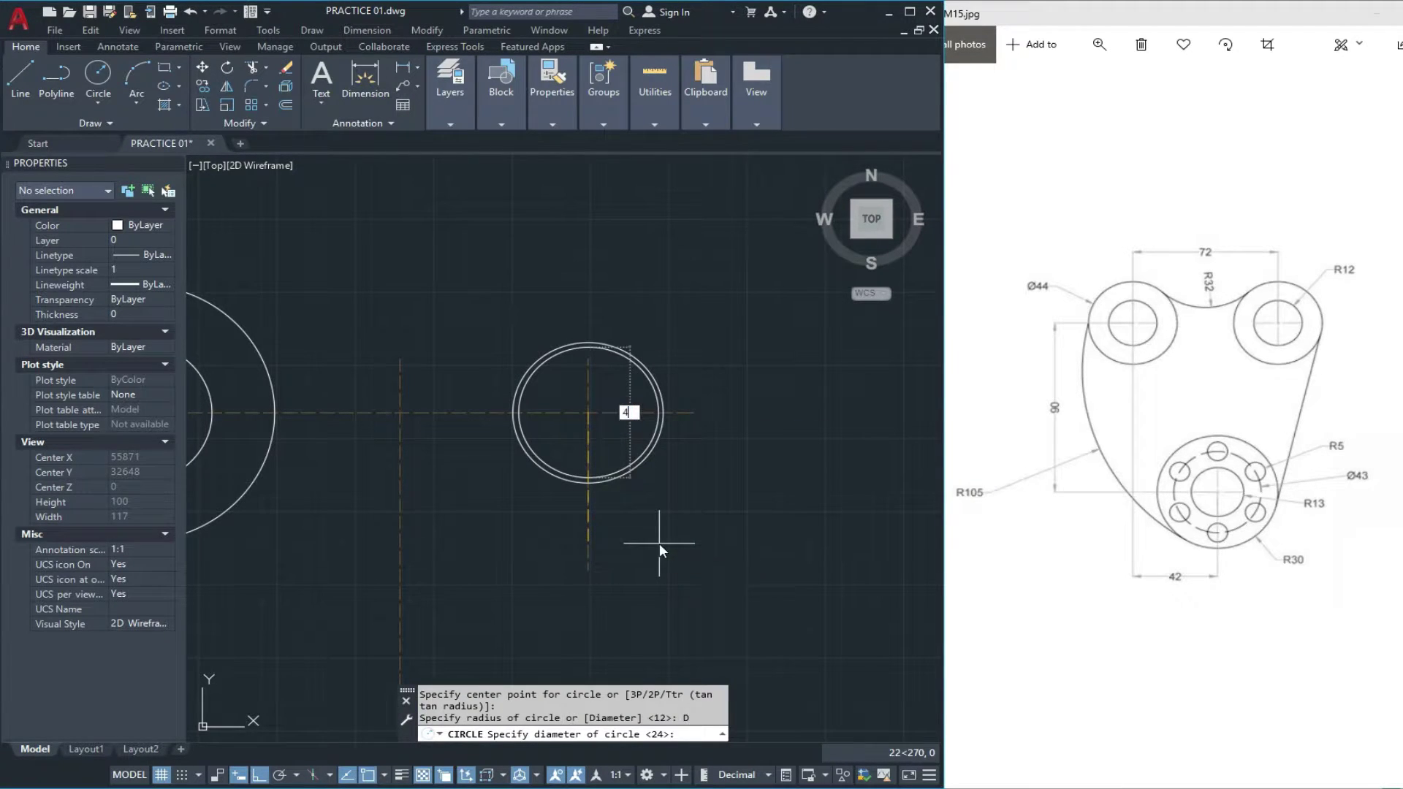
pyautogui.press('Return')
pyautogui.press('Escape')
# - Draw a circle of radius 32 tangent to the facing upper sides of the two upper diameter 44 circles
pyautogui.scroll(-2, 673, 435)
pyautogui.scroll(1, 470, 399)
pyautogui.moveTo(469, 398); pyautogui.dragTo(469, 439, button='middle')
pyautogui.scroll(1, 450, 396)
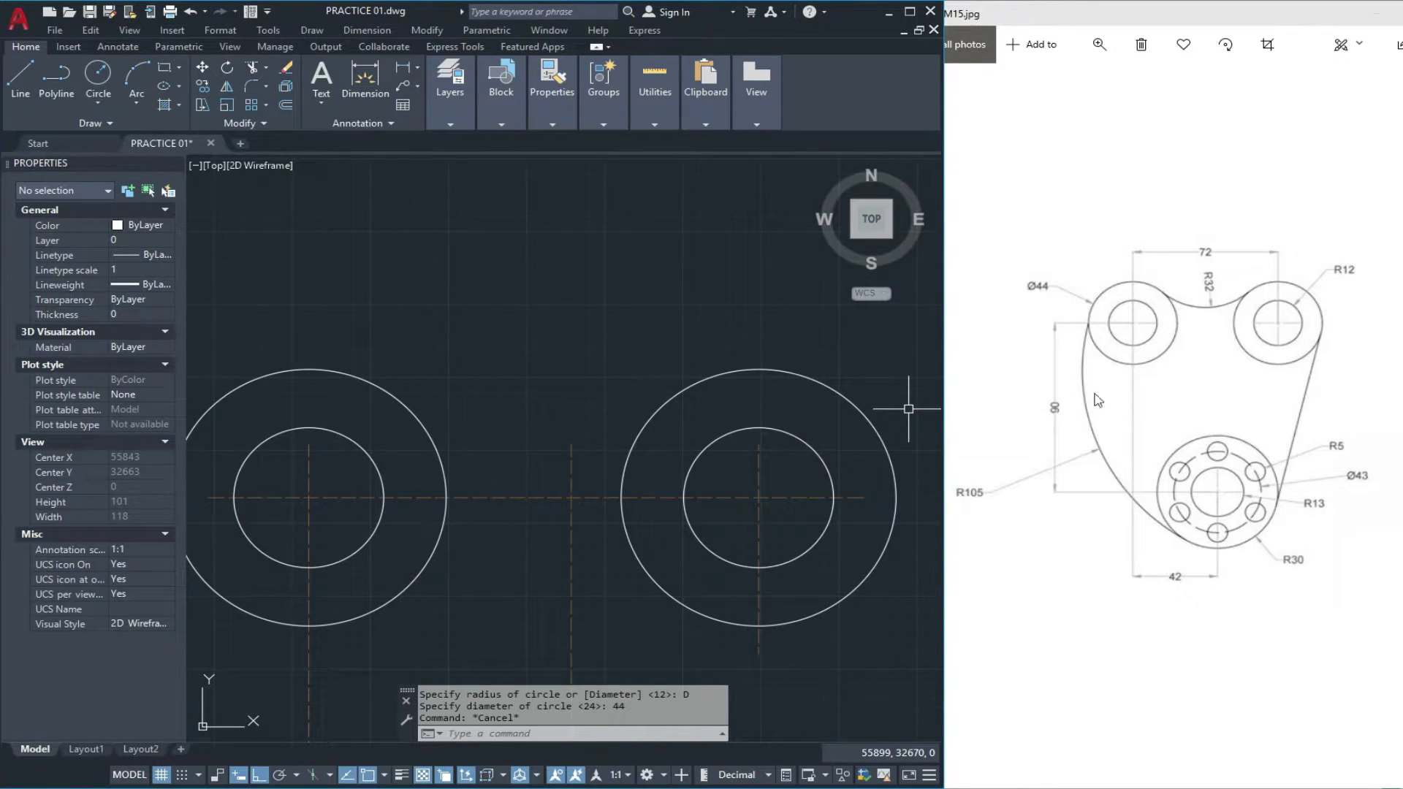
pyautogui.click(102, 99)
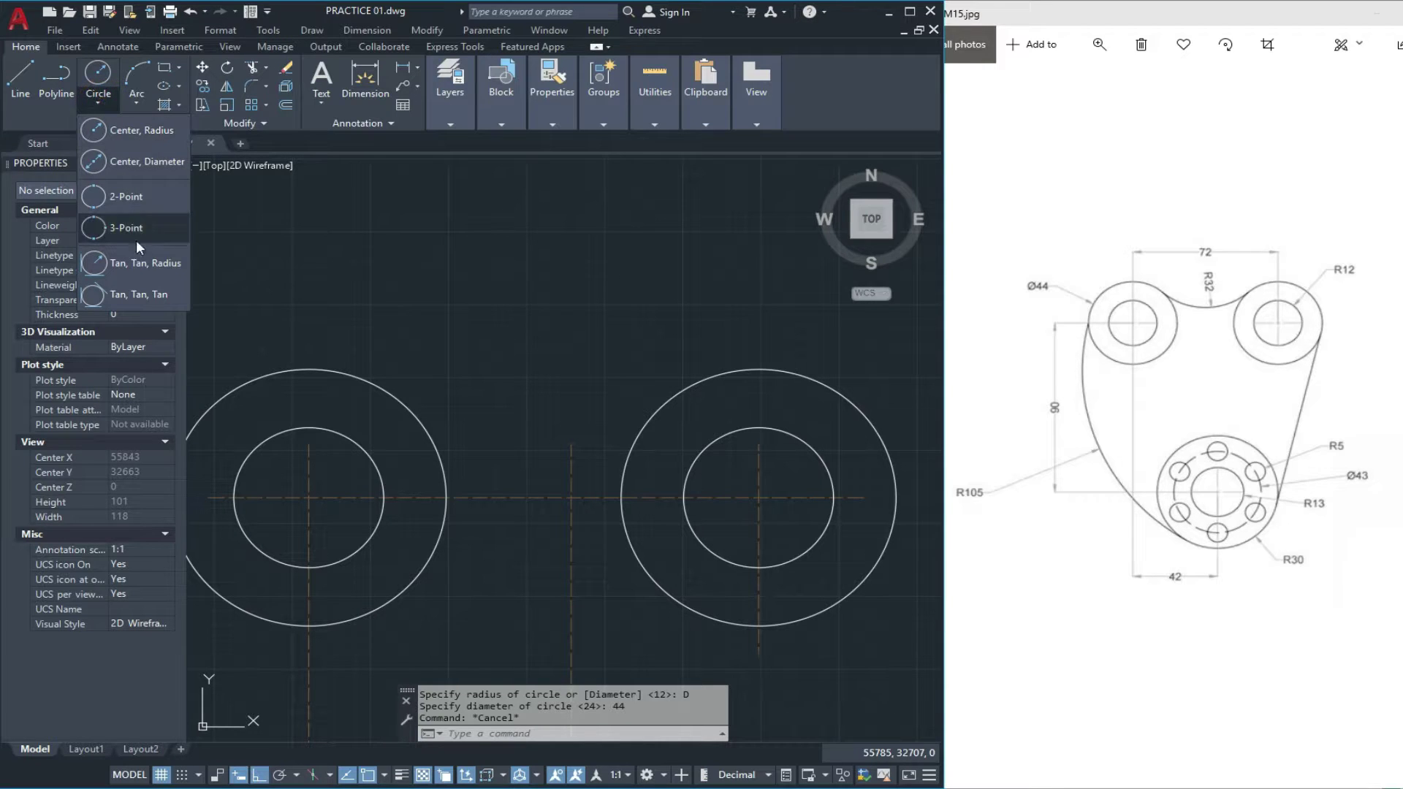
pyautogui.click(147, 268)
pyautogui.click(393, 391)
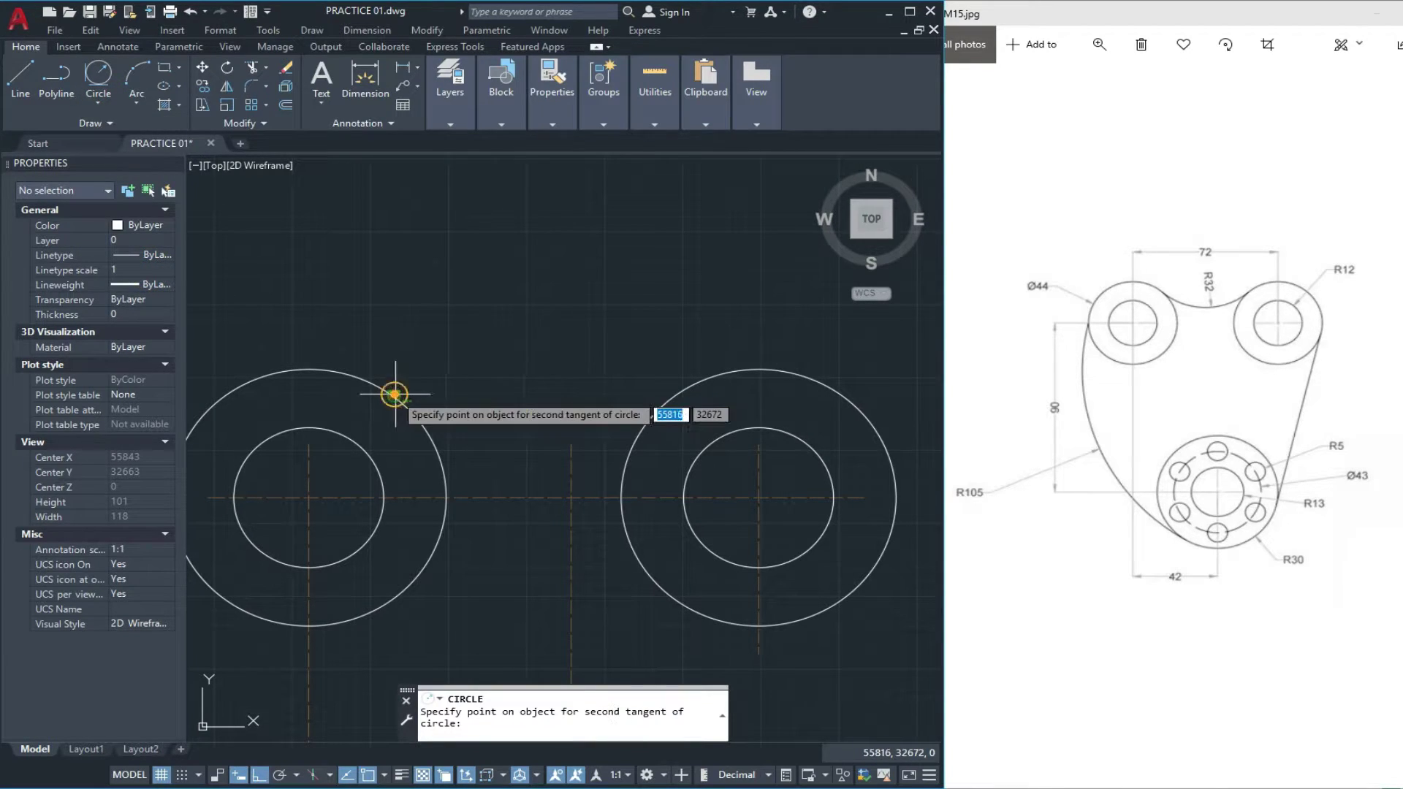
pyautogui.click(661, 407)
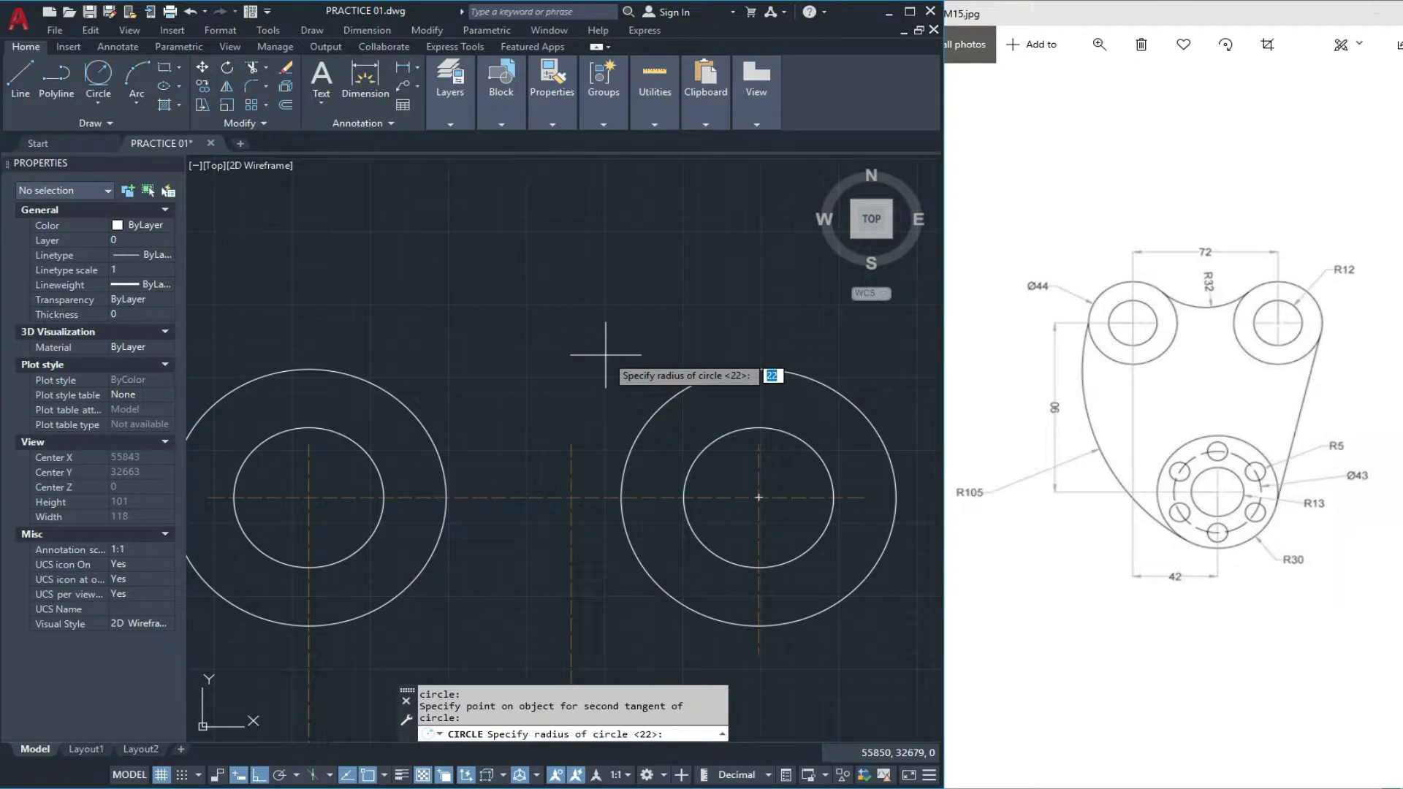
pyautogui.write('32')
pyautogui.press('Return')
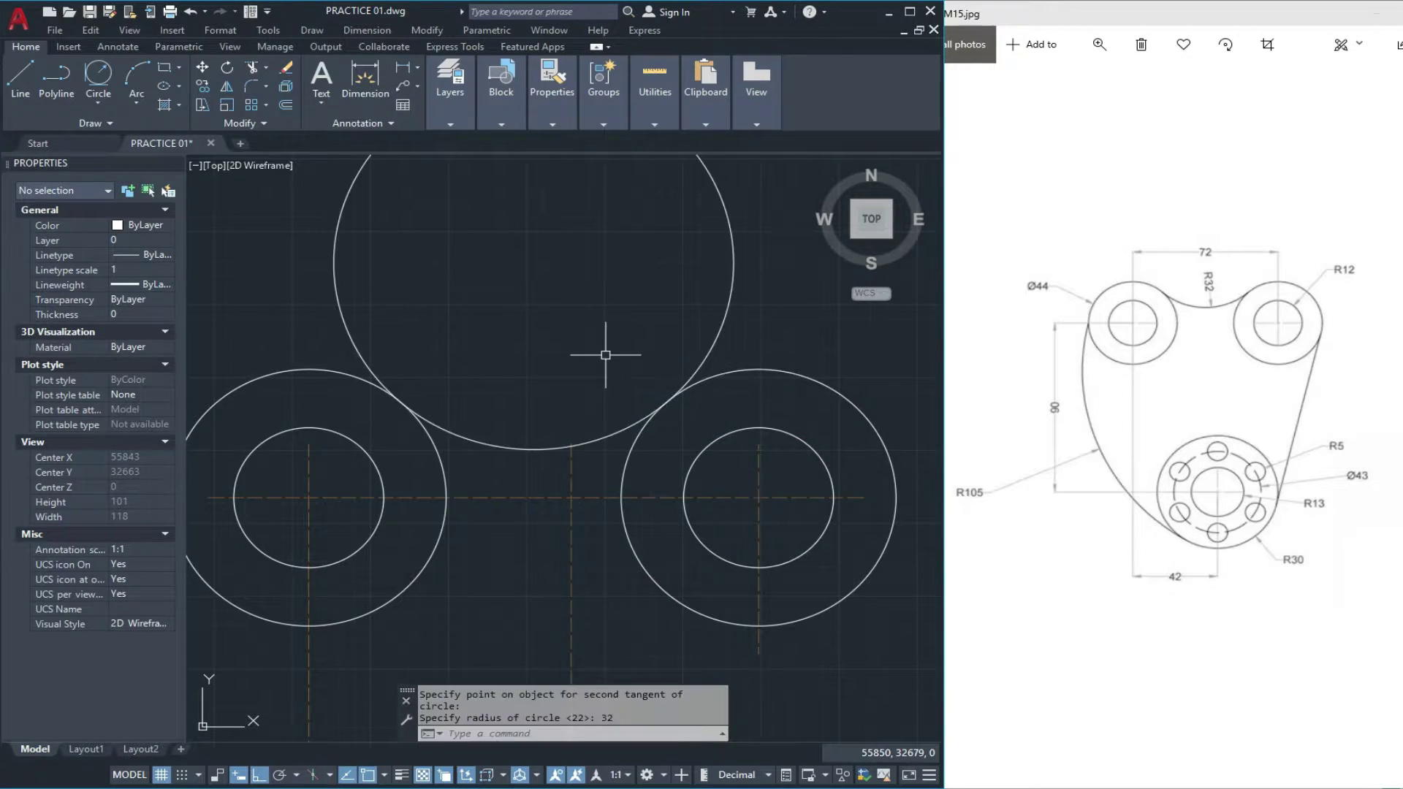
pyautogui.press('Escape')
pyautogui.press('Escape')
# - Trim the upper part of the radius 32 circle, keeping only the concave arc between the two upper outer circles
pyautogui.scroll(-1, 519, 383)
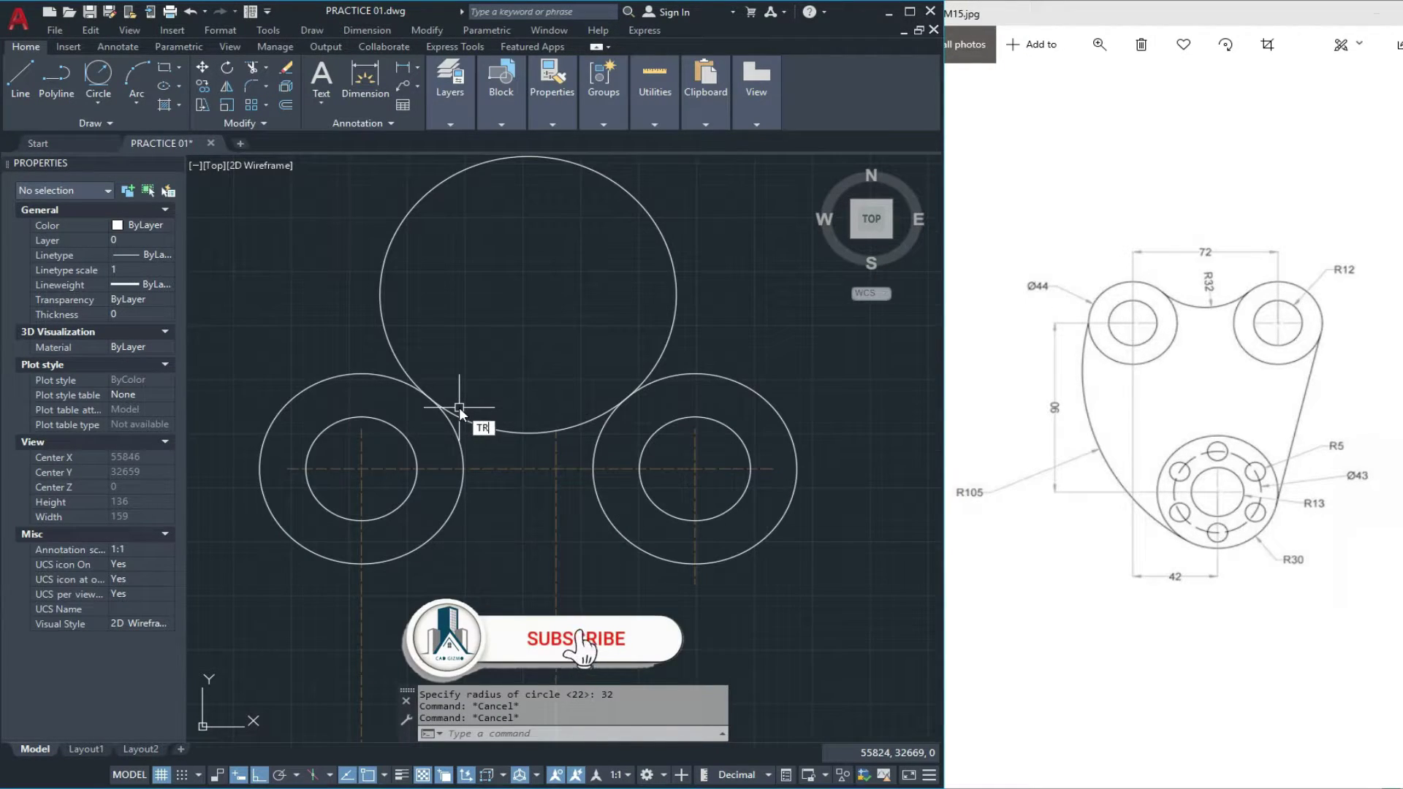
pyautogui.write('TR')
pyautogui.press('Return')
pyautogui.click(397, 367)
pyautogui.click(650, 373)
pyautogui.scroll(-2, 585, 409)
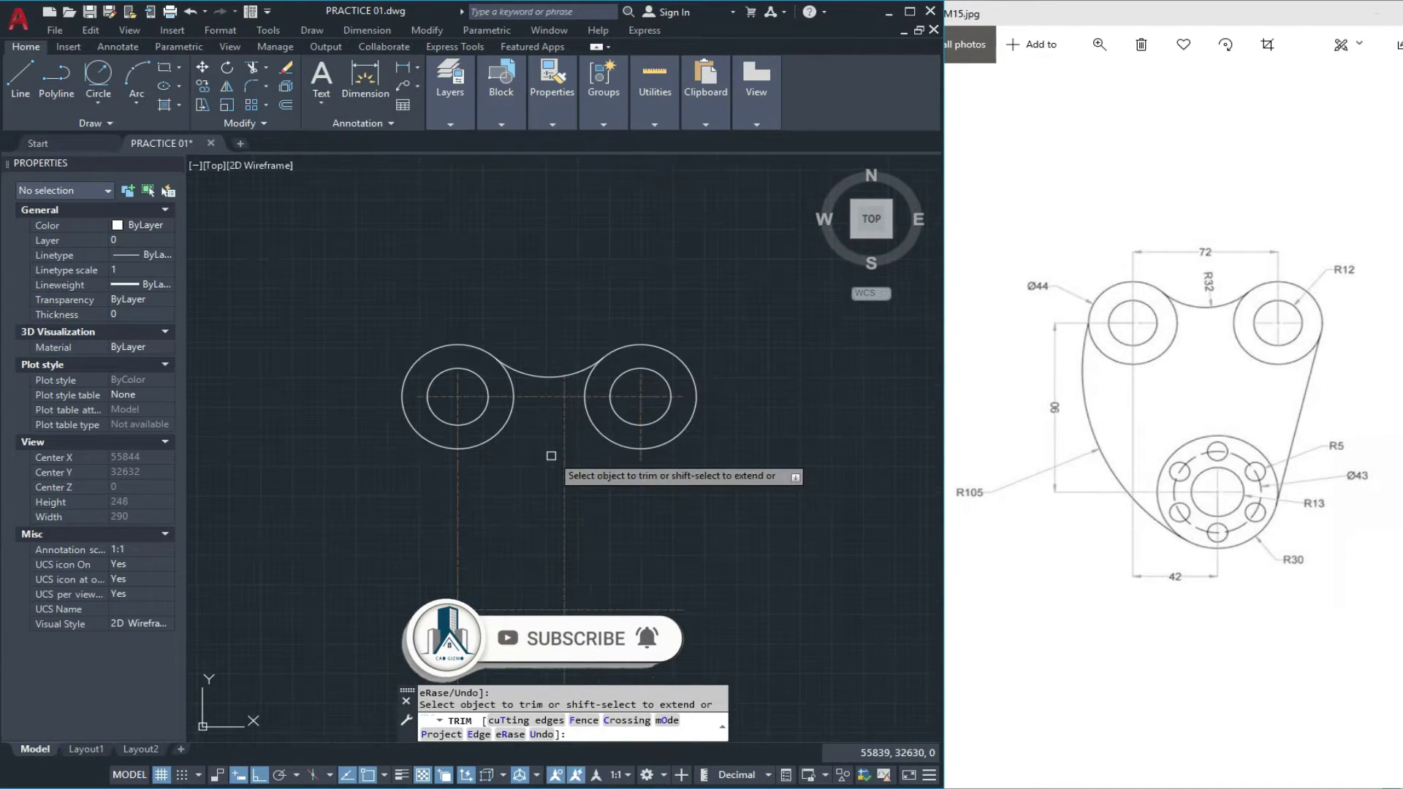
pyautogui.press('Escape')
# - Draw a circle of radius 13 centred where the middle vertical centerline crosses the lower horizontal centerline
pyautogui.moveTo(542, 460)
pyautogui.mouseDown(button='middle')
pyautogui.moveTo(548, 429)
pyautogui.moveTo(510, 393)
pyautogui.moveTo(533, 376)
pyautogui.moveTo(525, 360)
pyautogui.moveTo(497, 401)
pyautogui.mouseUp(button='middle')
pyautogui.moveTo(593, 470)
pyautogui.mouseDown(button='middle')
pyautogui.moveTo(588, 488)
pyautogui.moveTo(617, 491)
pyautogui.mouseUp(button='middle')
pyautogui.scroll(4, 551, 470)
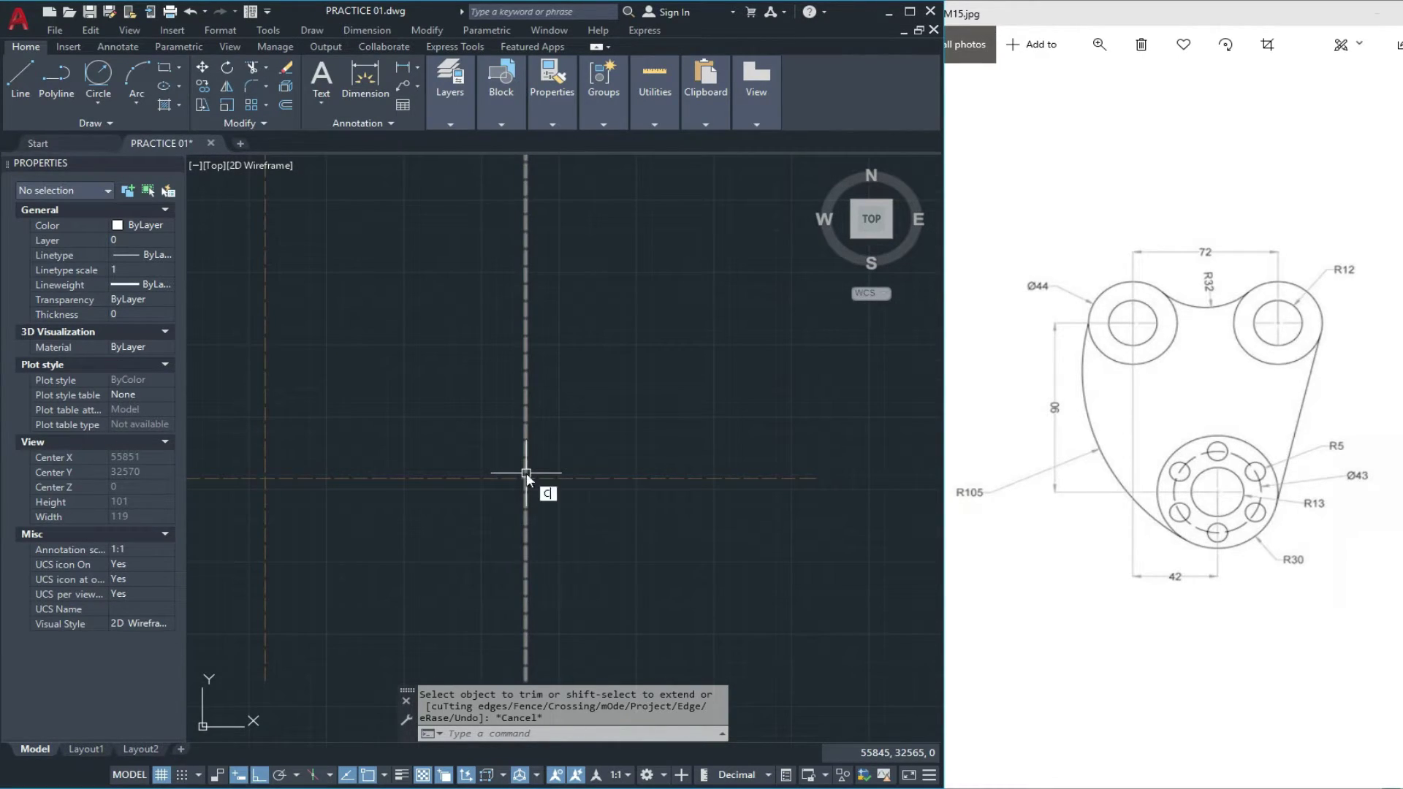
pyautogui.press('Return')
pyautogui.click(526, 478)
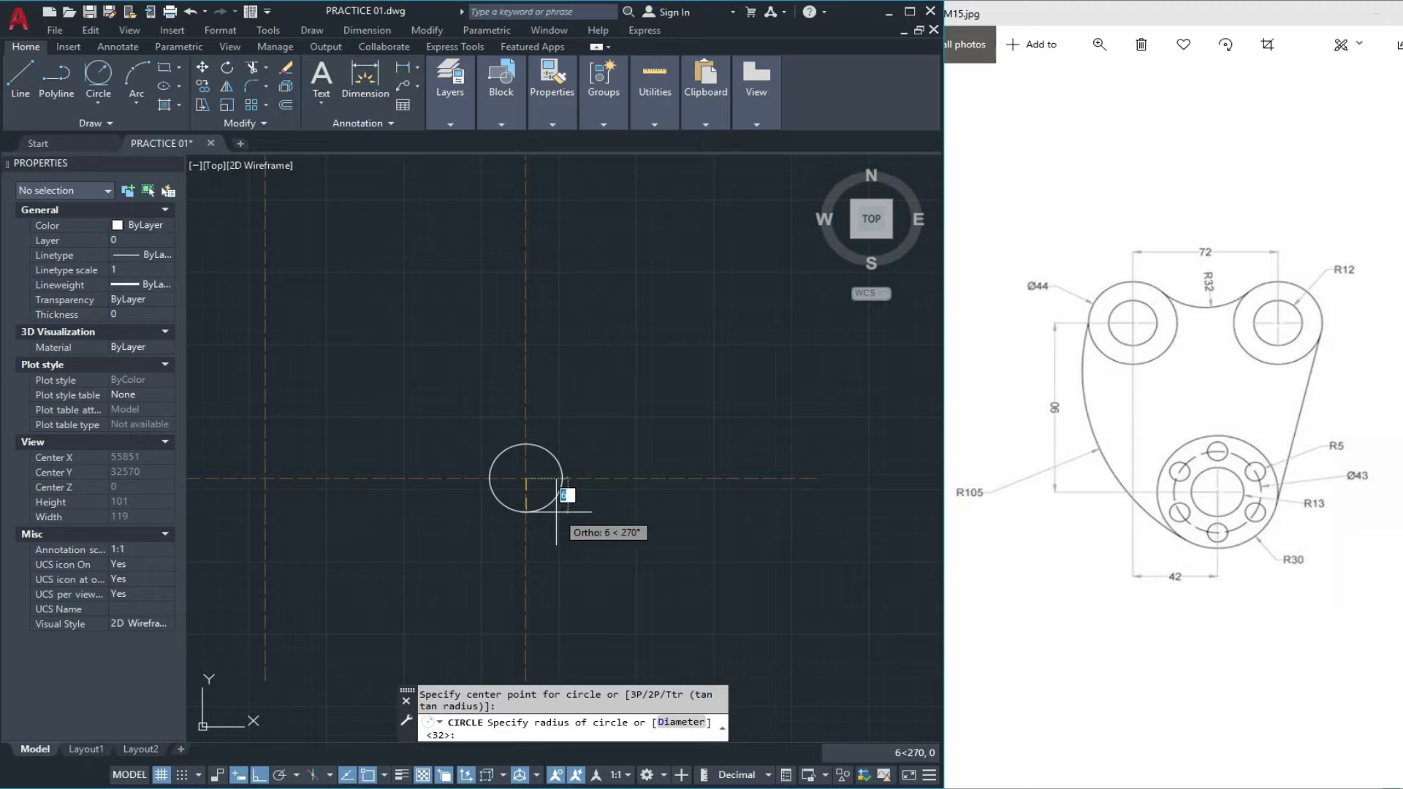
pyautogui.write('13')
pyautogui.press('Return')
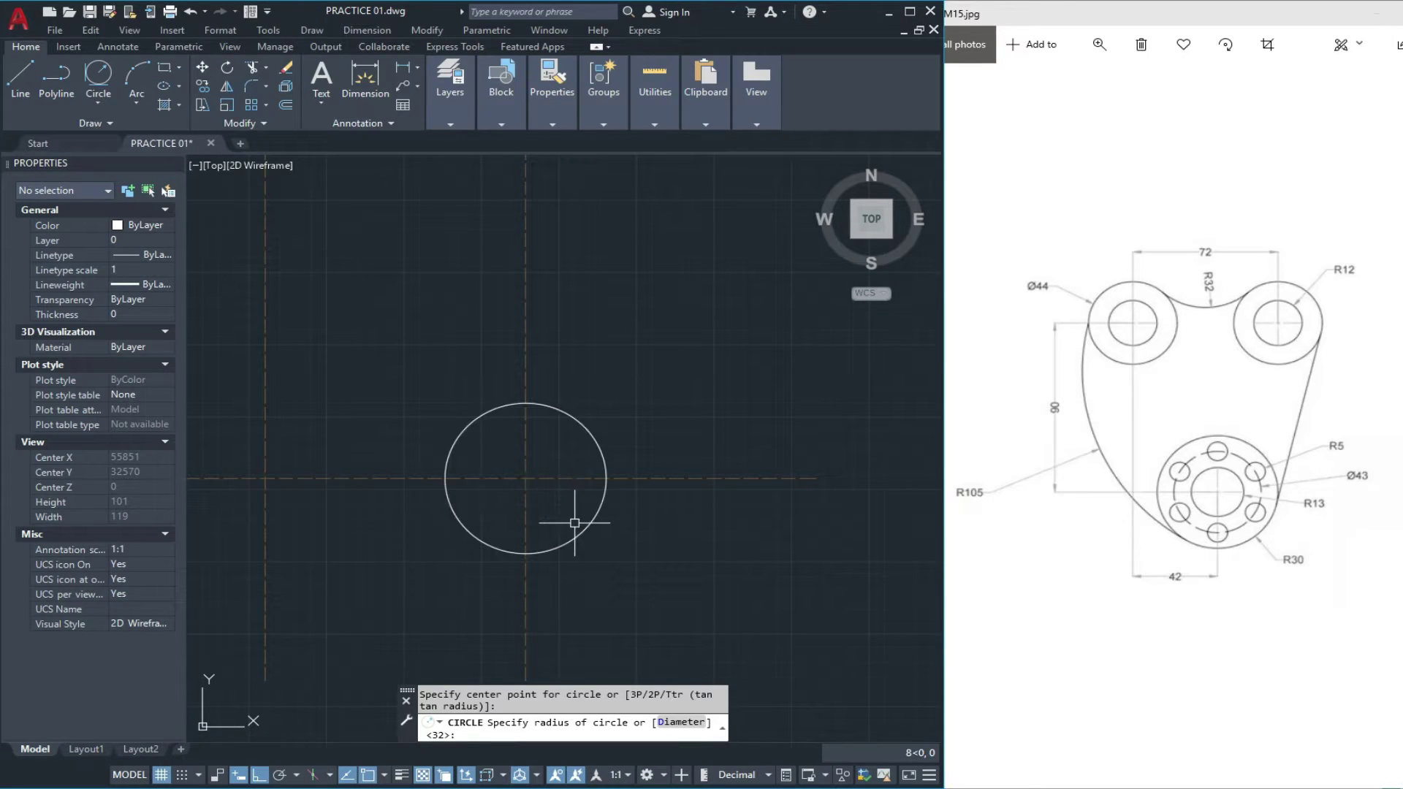
pyautogui.press('Escape')
pyautogui.press('Escape')
# - Draw a circle of diameter 43 concentric with the lower radius 13 circle
pyautogui.press('Return')
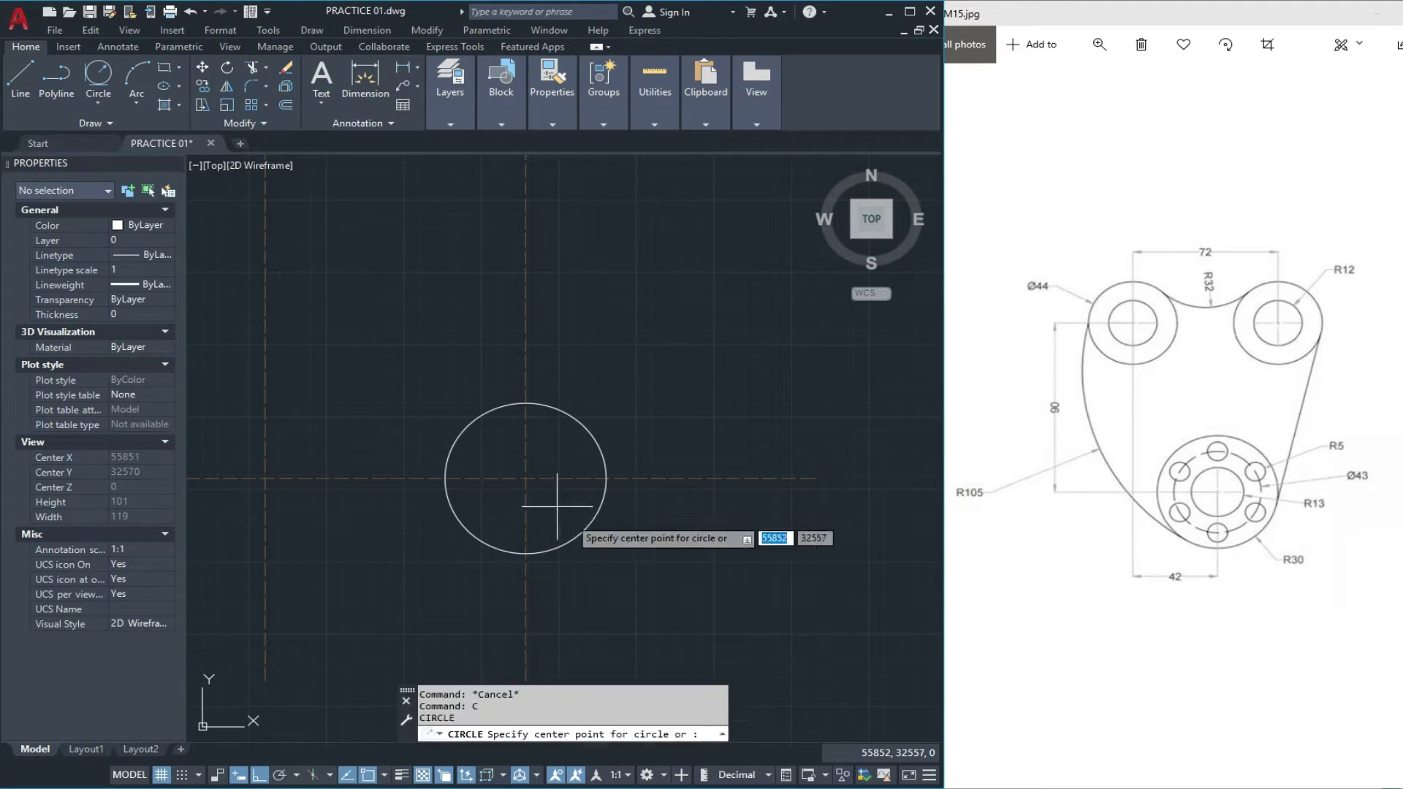
pyautogui.click(525, 479)
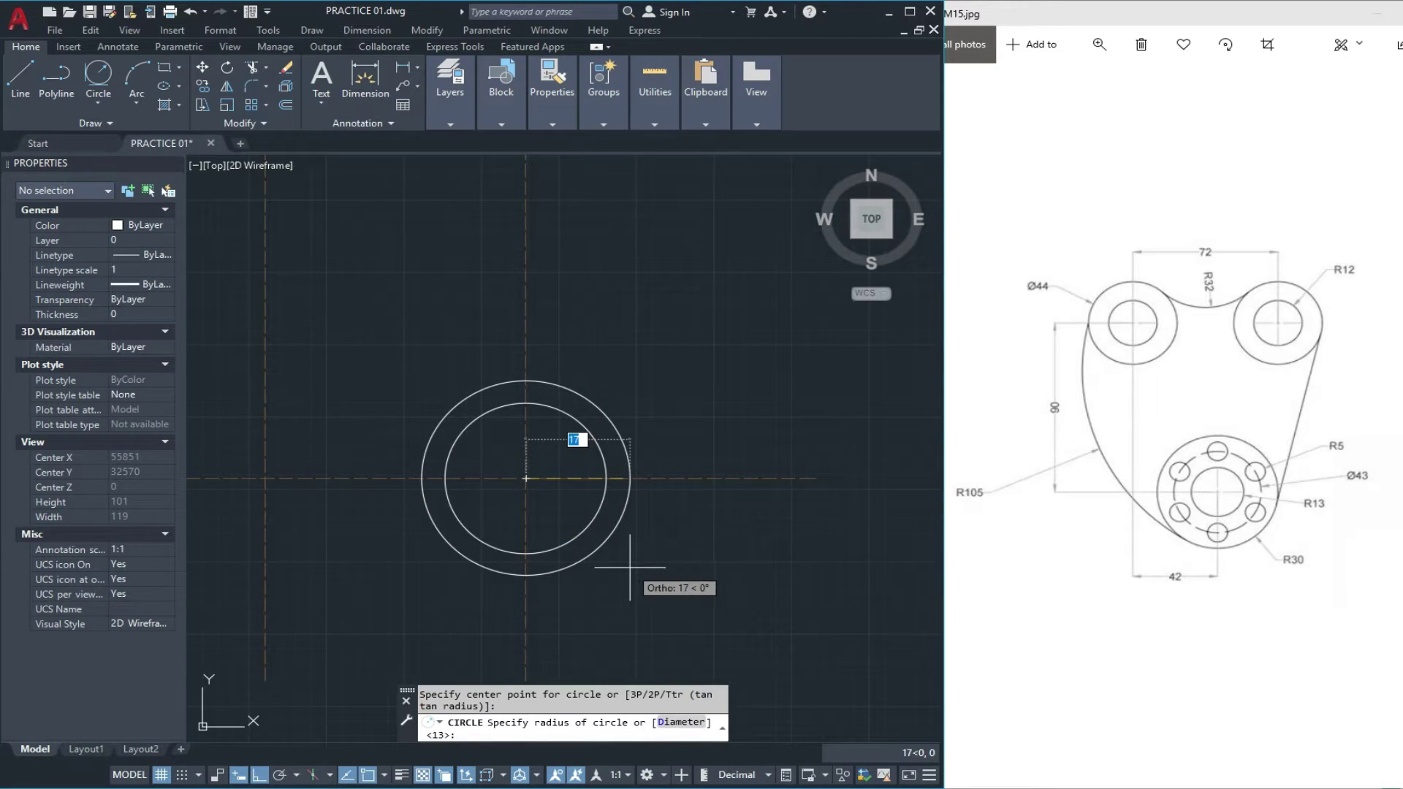
pyautogui.write('D')
pyautogui.press('Return')
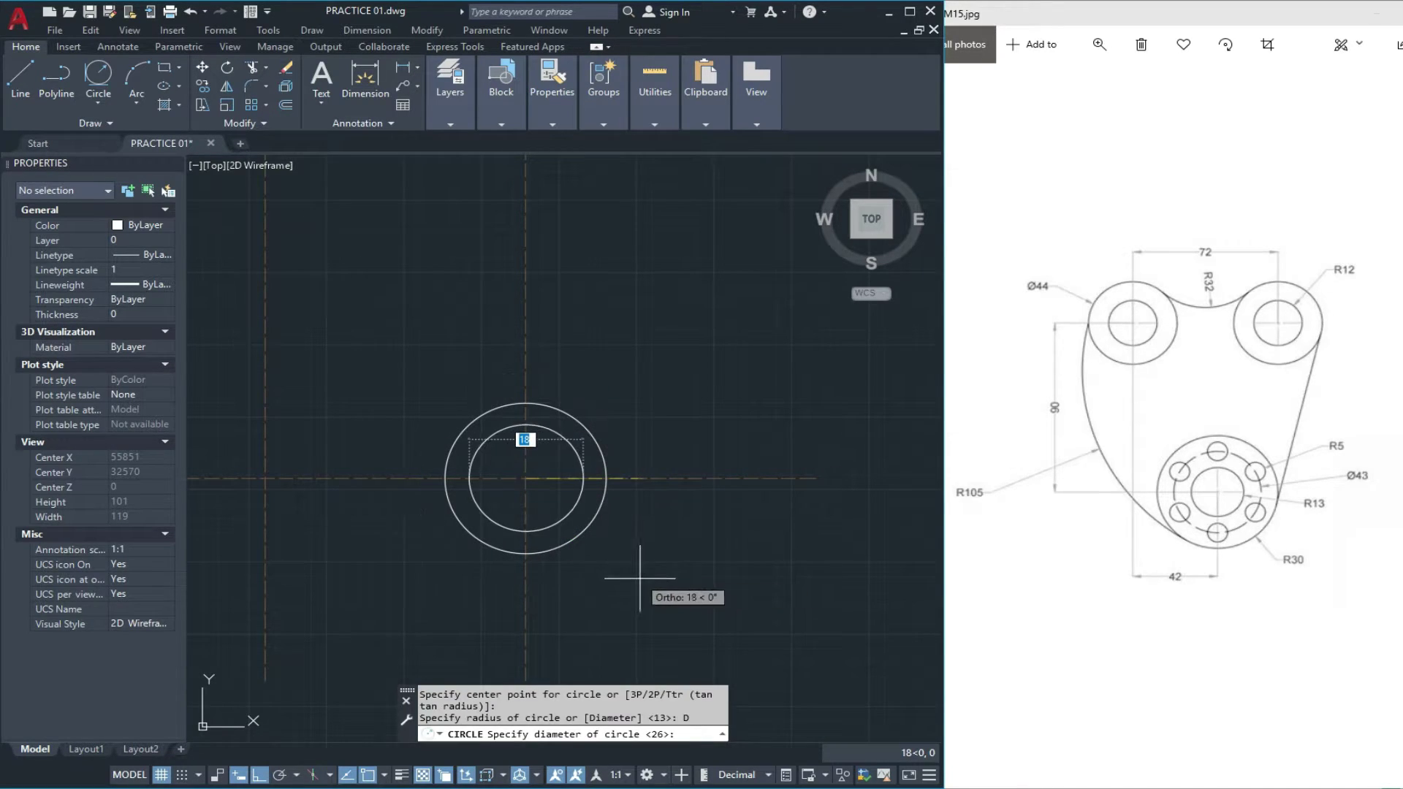
pyautogui.write('43')
pyautogui.press('Return')
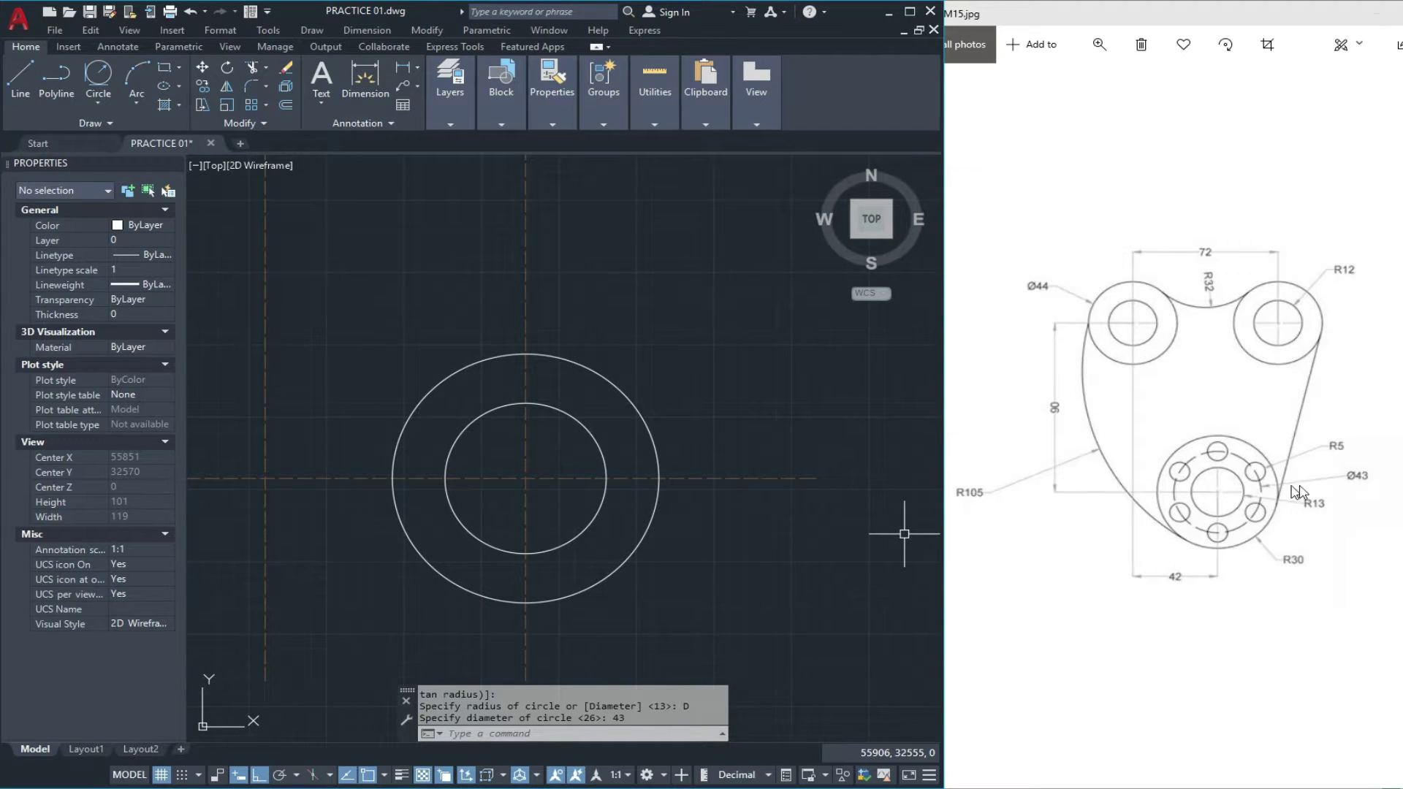
pyautogui.press('Escape')
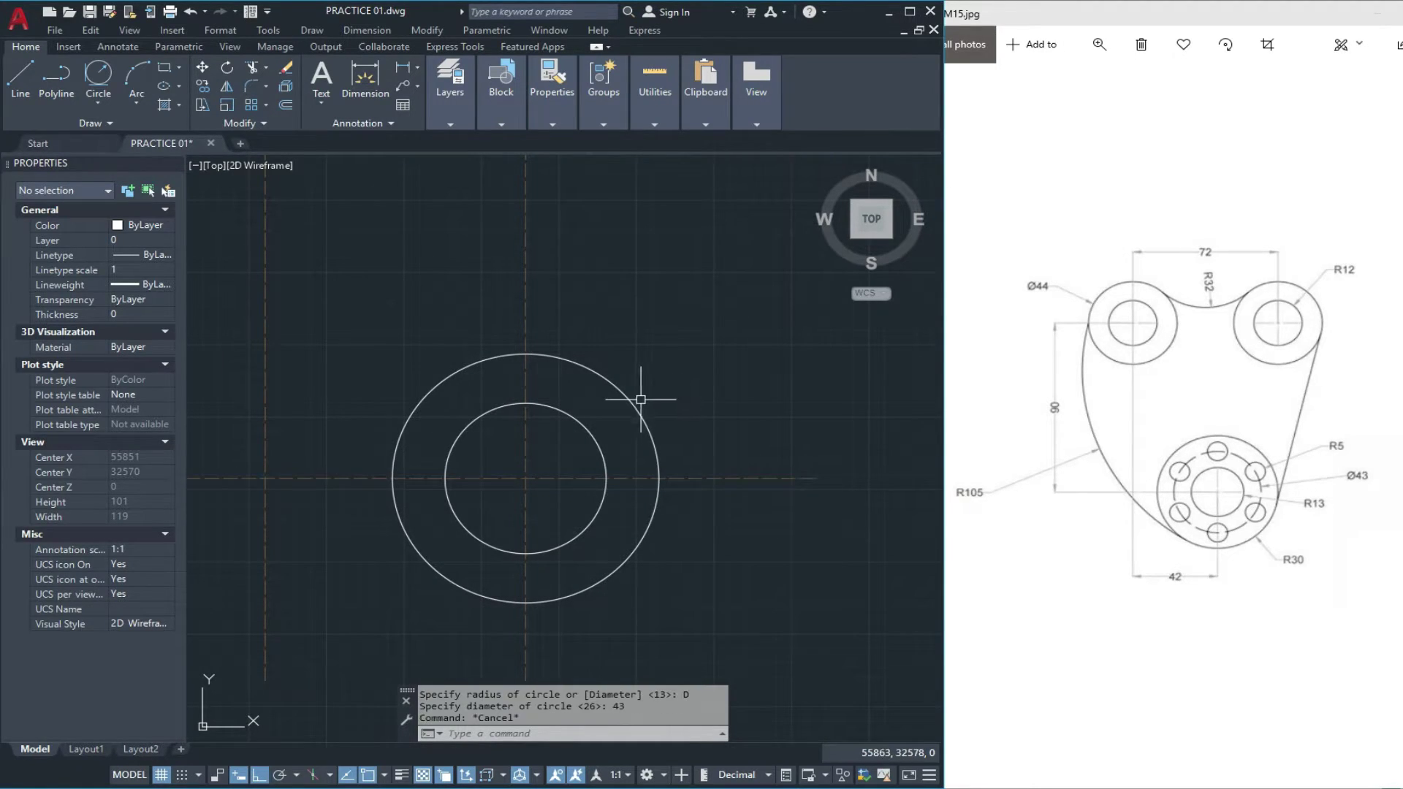
# - Match the properties of the lower horizontal centerline onto the diameter 43 circle
pyautogui.write('Ma')
pyautogui.press('Return')
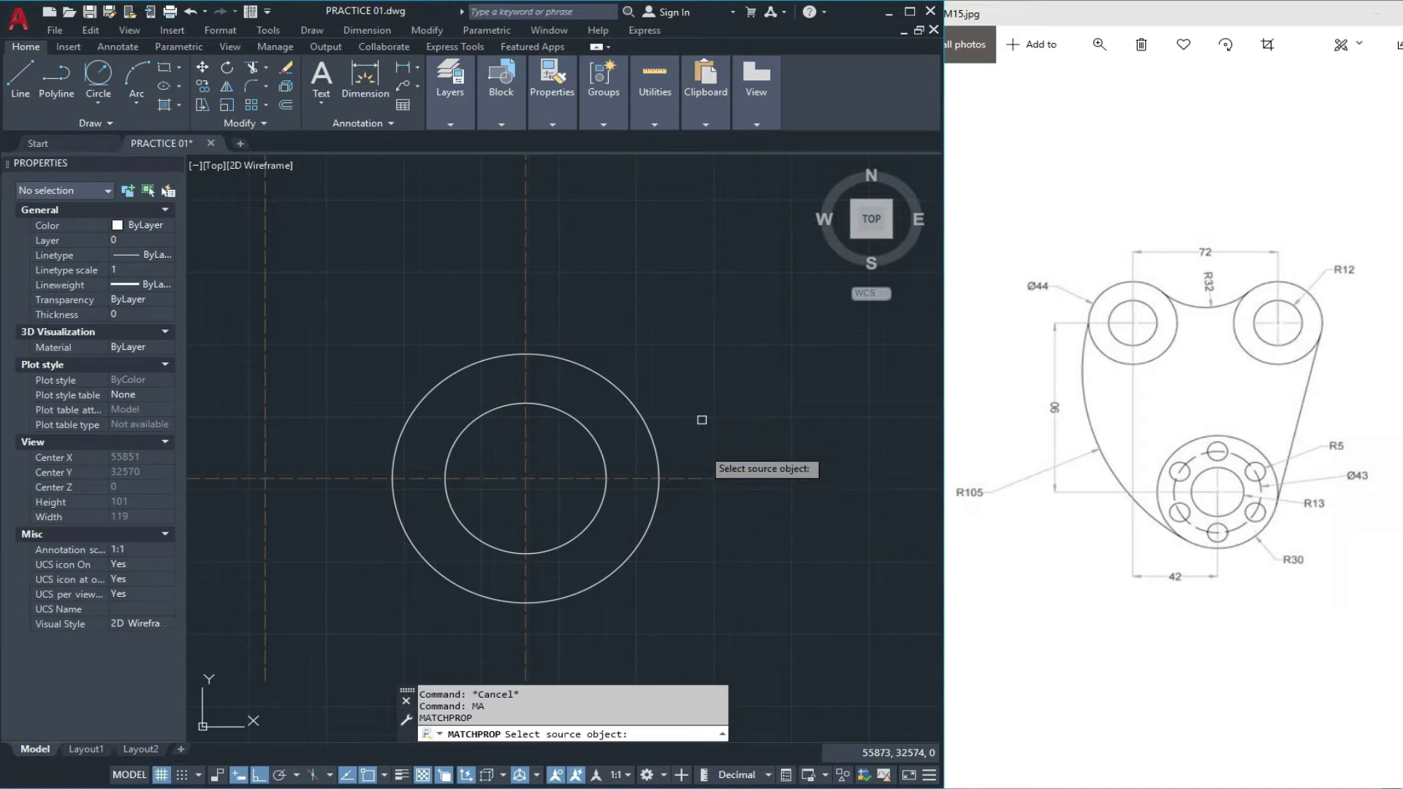
pyautogui.click(702, 478)
pyautogui.click(653, 441)
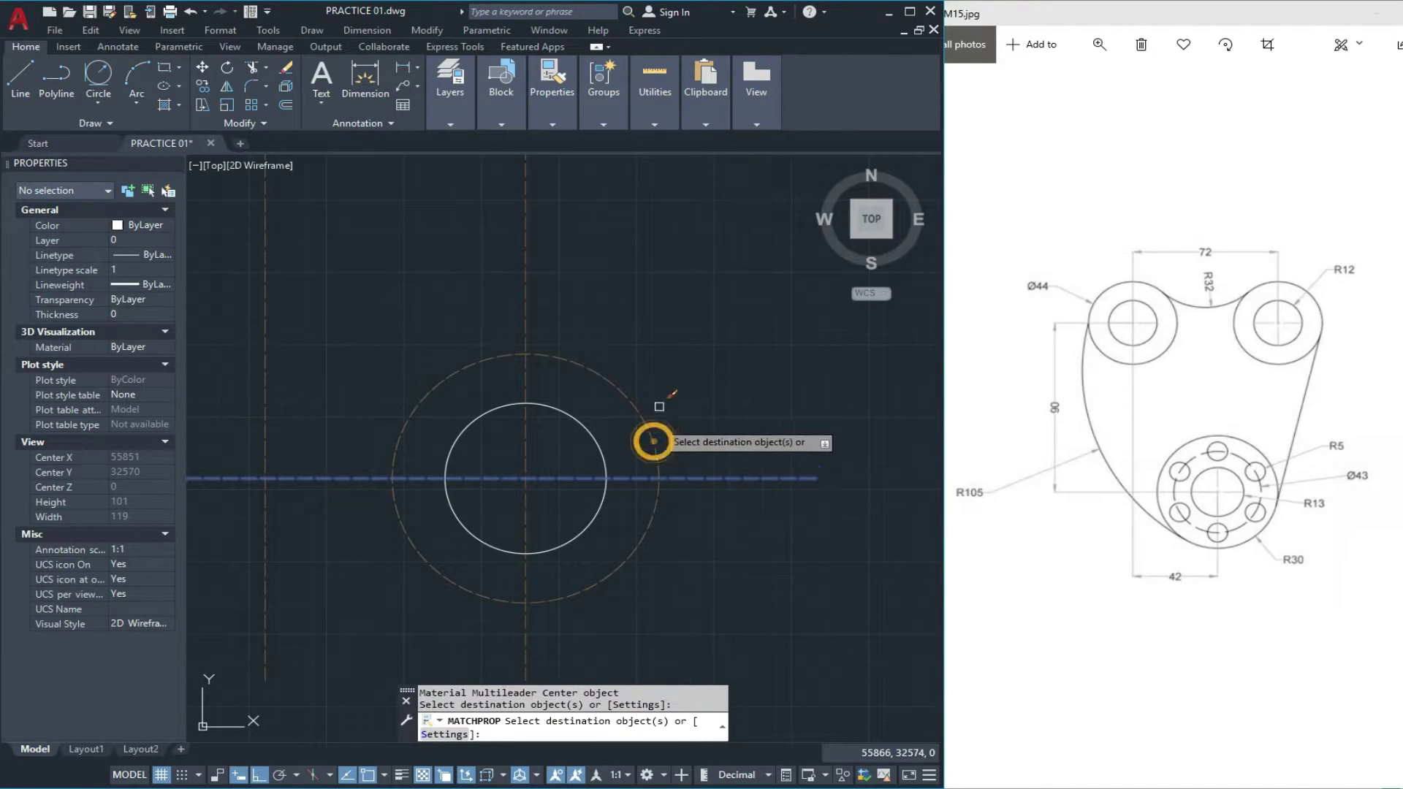
pyautogui.scroll(-3, 671, 372)
pyautogui.press('Escape')
# - Draw a circle of radius 30 on the lower centre, around the dashed bolt circle
pyautogui.scroll(2, 621, 399)
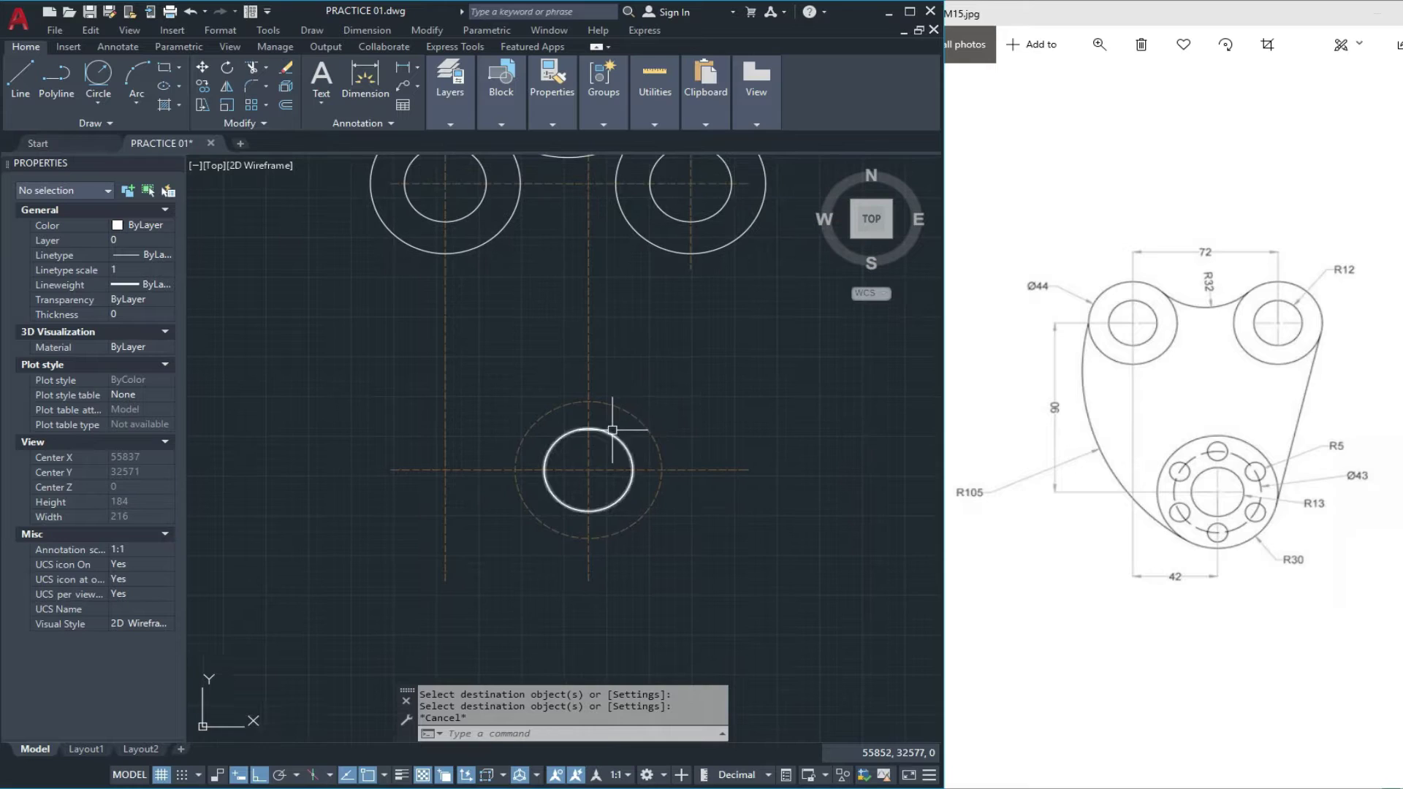
pyautogui.write('c')
pyautogui.press('Return')
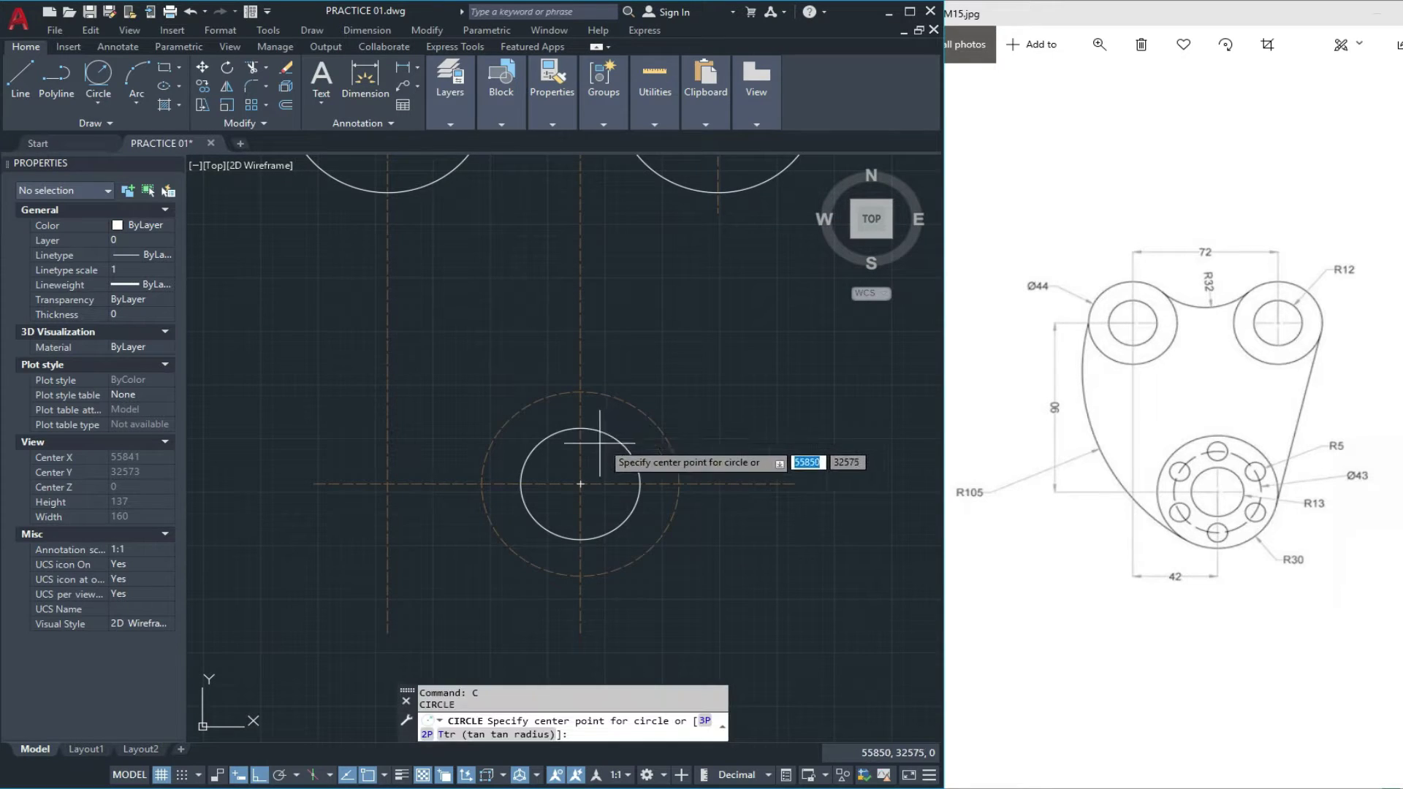
pyautogui.click(581, 483)
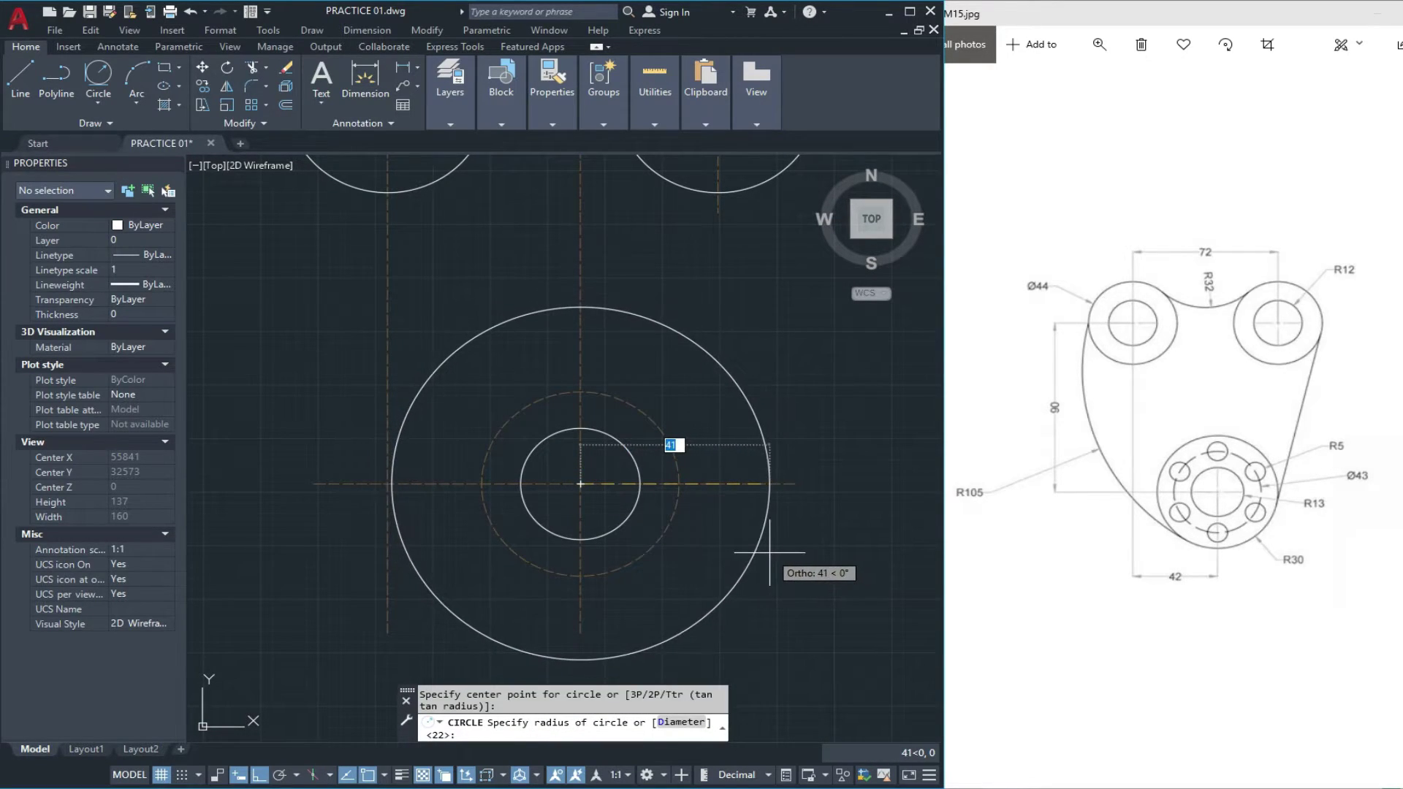
pyautogui.press('Return')
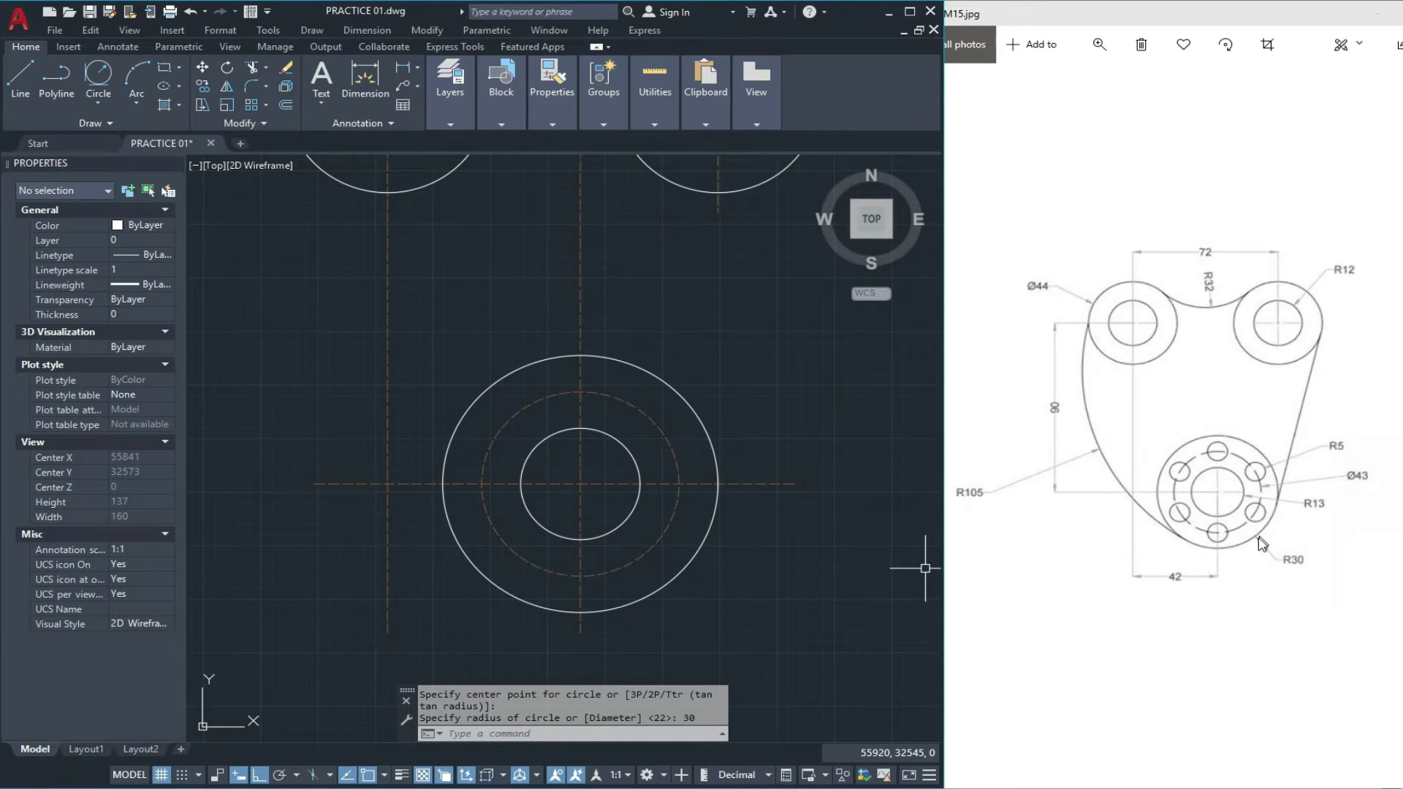
# - Draw a circle of radius 105 tangent to the upper-left diameter 44 circle and the lower radius 30 circle
pyautogui.scroll(-2, 659, 528)
pyautogui.moveTo(727, 522); pyautogui.dragTo(715, 562, button='middle')
pyautogui.scroll(1, 671, 494)
pyautogui.moveTo(715, 471); pyautogui.dragTo(707, 491, button='middle')
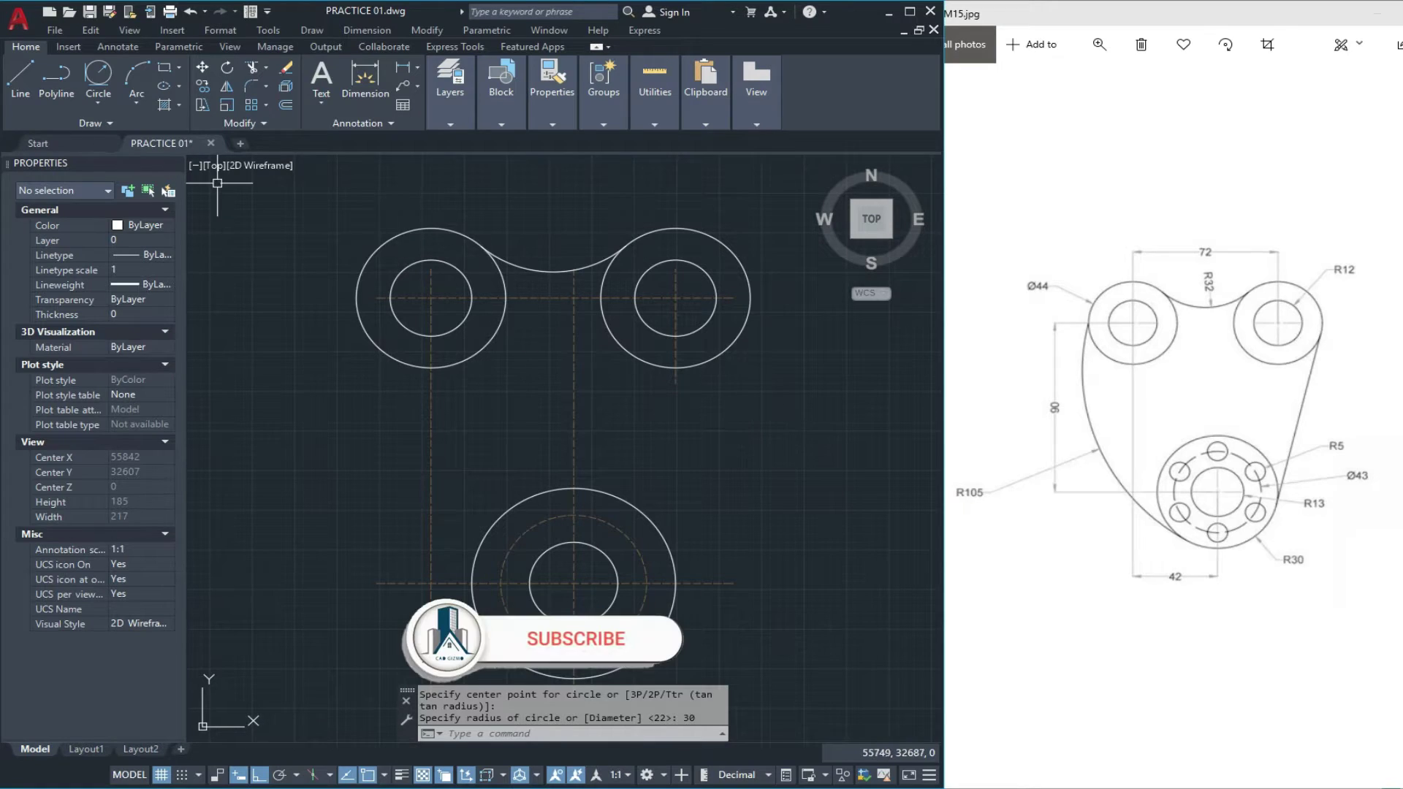
pyautogui.click(99, 77)
pyautogui.click(355, 304)
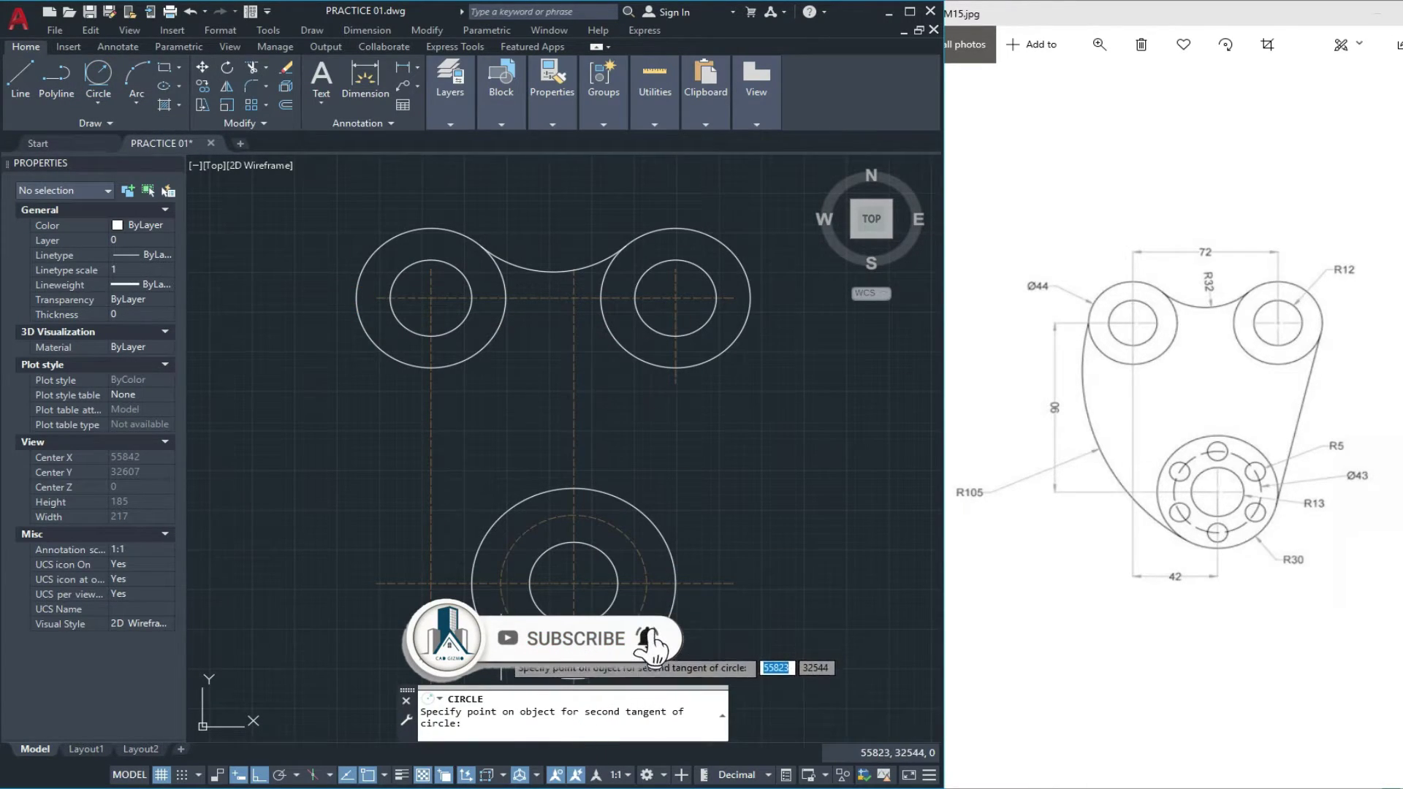
pyautogui.click(669, 625)
pyautogui.write('105')
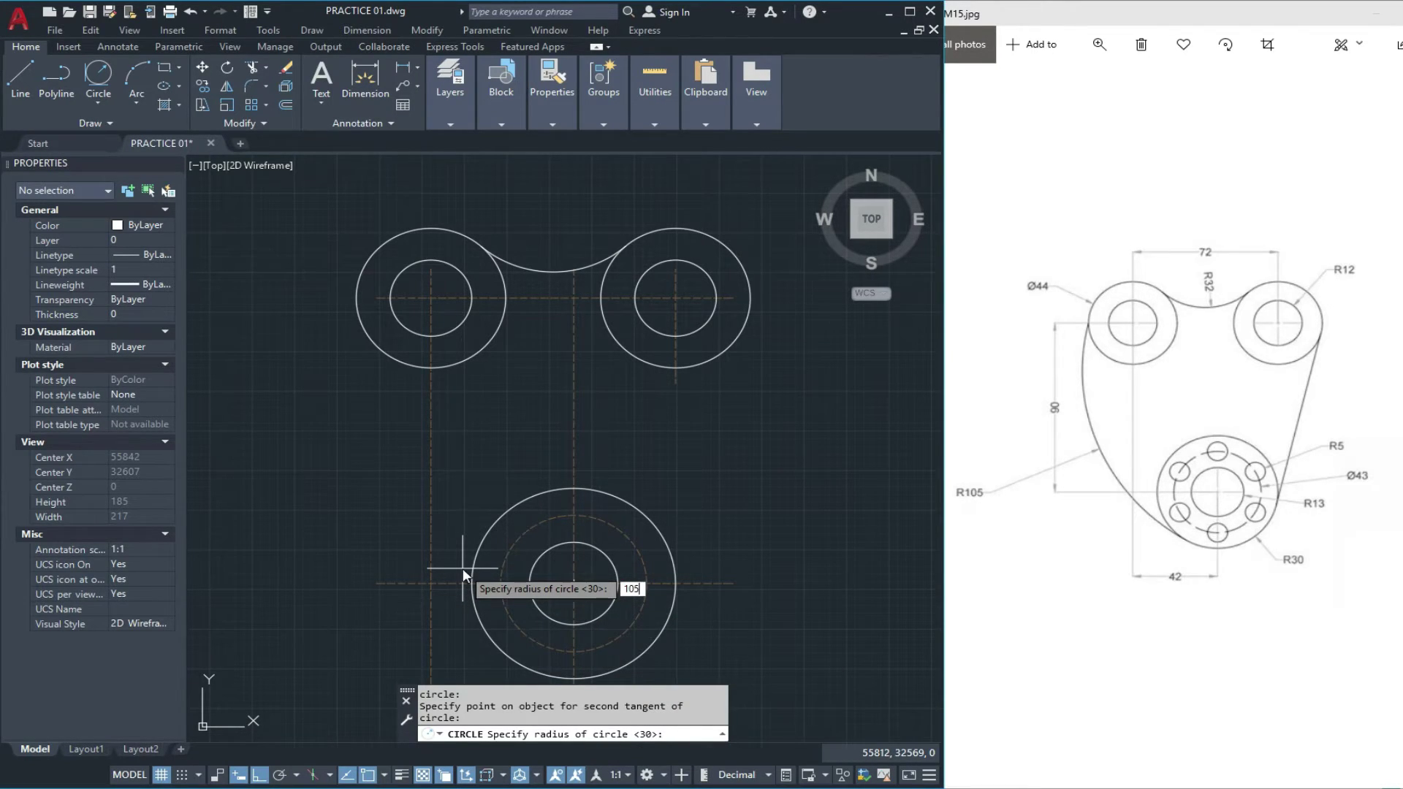
pyautogui.press('Return')
pyautogui.press('Escape')
pyautogui.press('Escape')
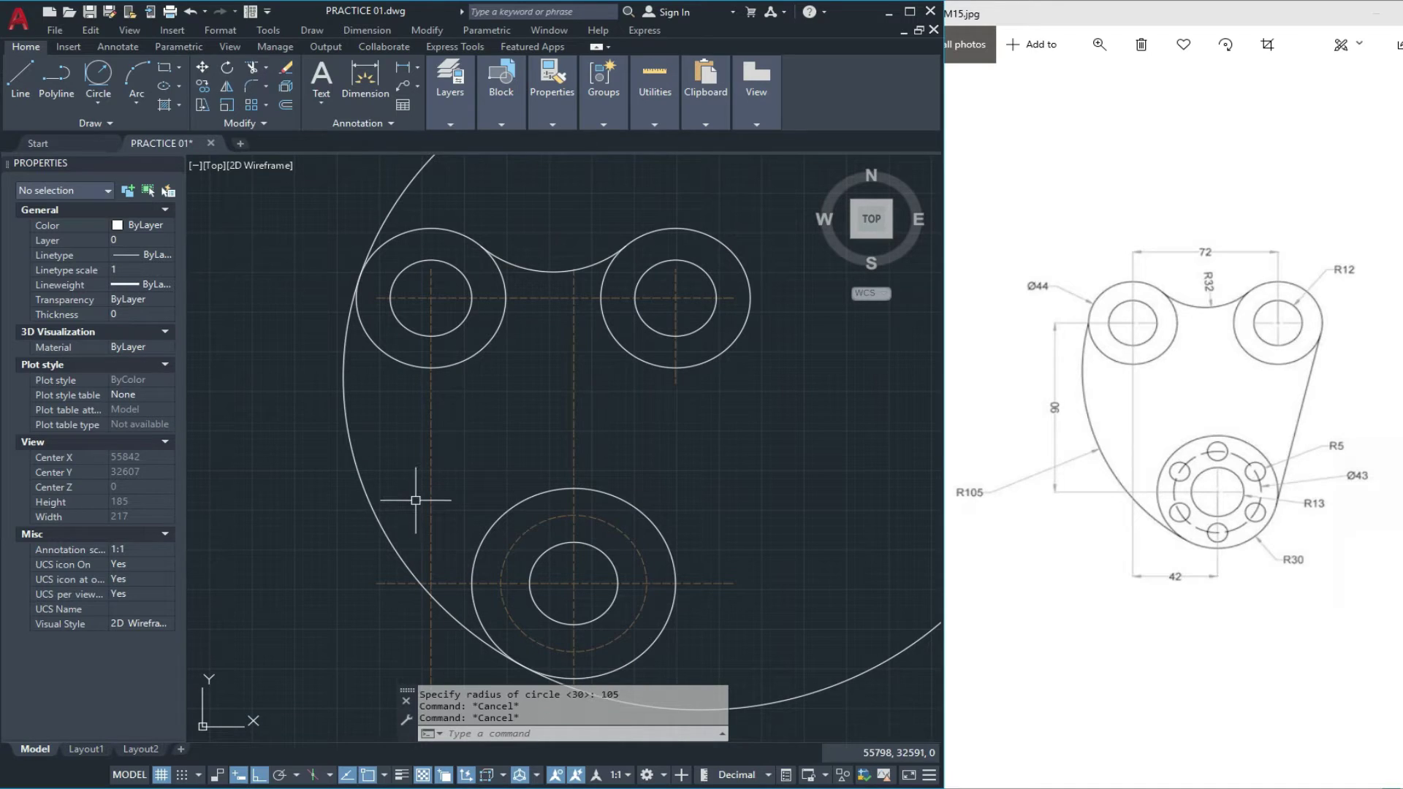
# - Trim the radius 105 circle near its tangent points with the upper-left and lower outer circles
pyautogui.press('Return')
pyautogui.click(388, 216)
pyautogui.scroll(2, 494, 511)
pyautogui.scroll(1, 441, 467)
pyautogui.scroll(3, 441, 467)
pyautogui.scroll(-5, 462, 458)
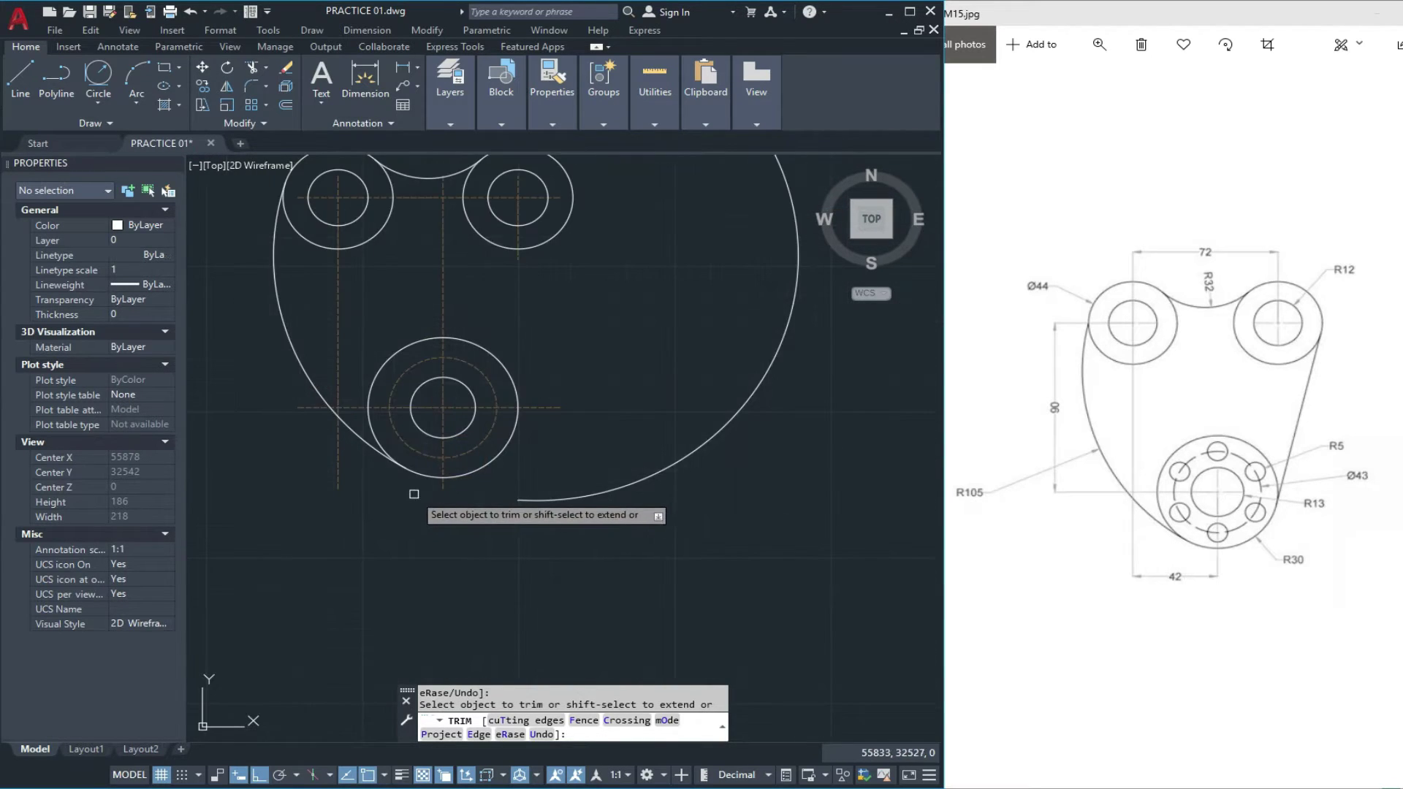
pyautogui.scroll(1, 672, 335)
pyautogui.press('Escape')
# - Delete the large leftover arc of the radius 105 circle, keeping the plate's left edge
pyautogui.click(689, 310)
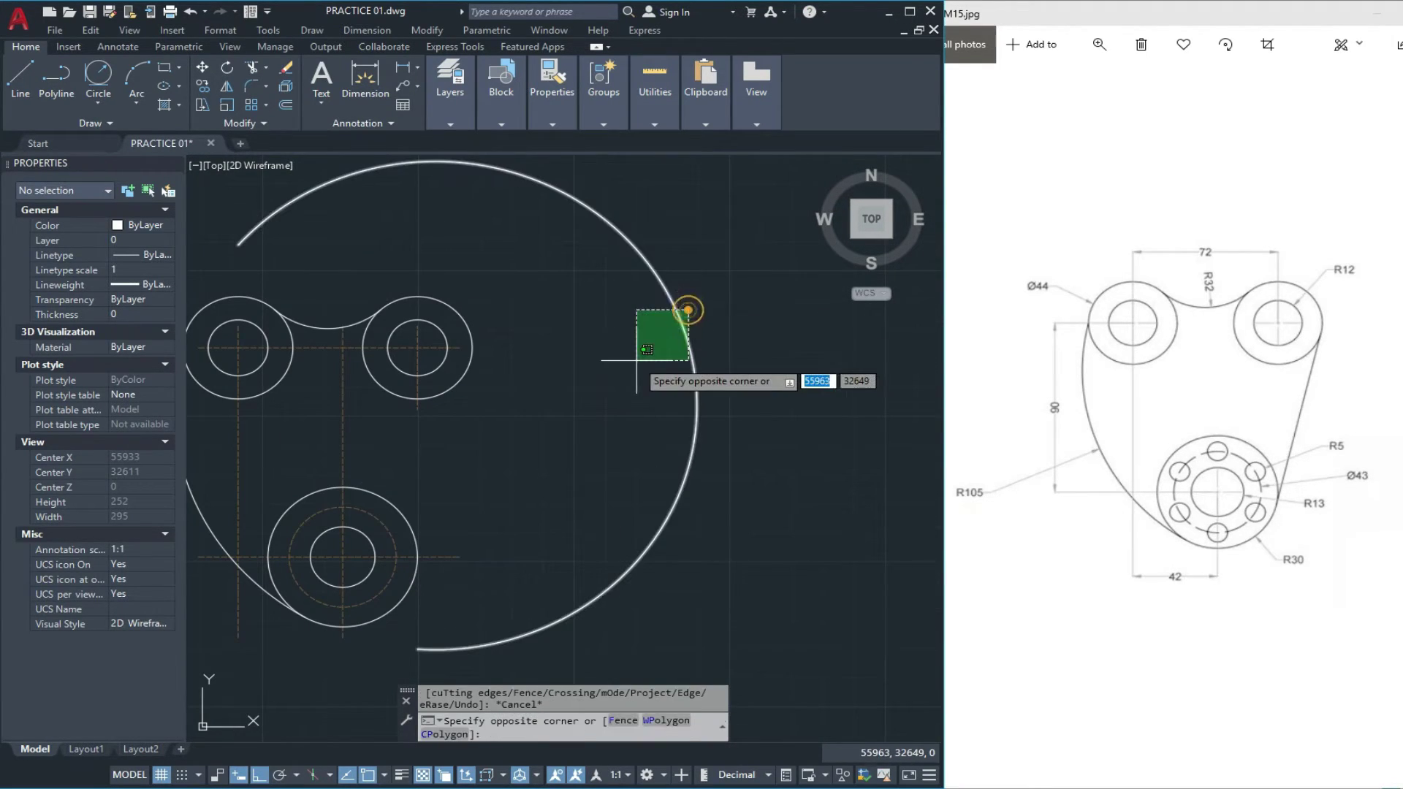
pyautogui.click(636, 359)
pyautogui.press('Delete')
pyautogui.press('Escape')
pyautogui.press('Escape')
# - Draw the slanted right edge line, with Ortho off, from the upper-right outer circle's right side to the right side of the lower radius 30 circle
pyautogui.scroll(-3, 642, 361)
pyautogui.scroll(1, 486, 408)
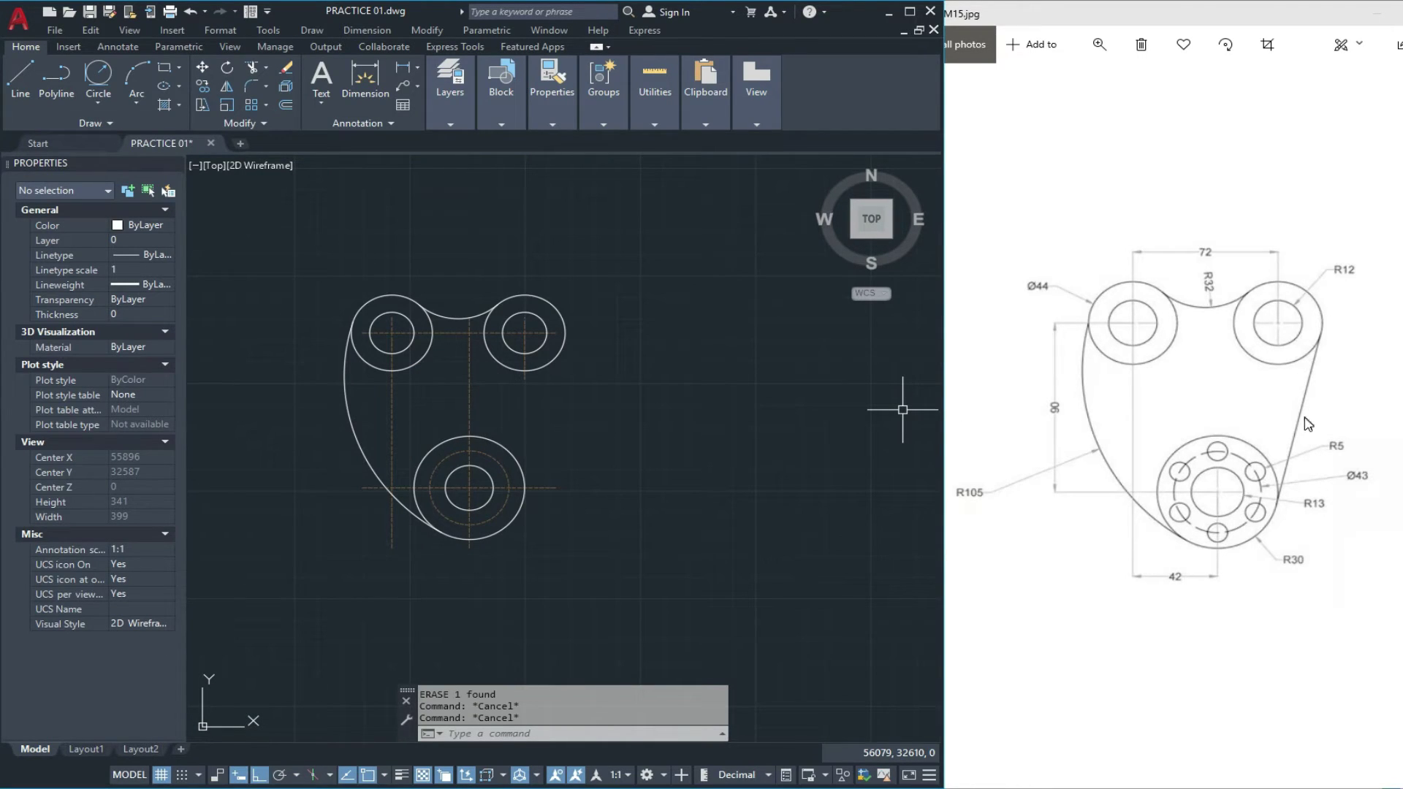
pyautogui.scroll(1, 524, 423)
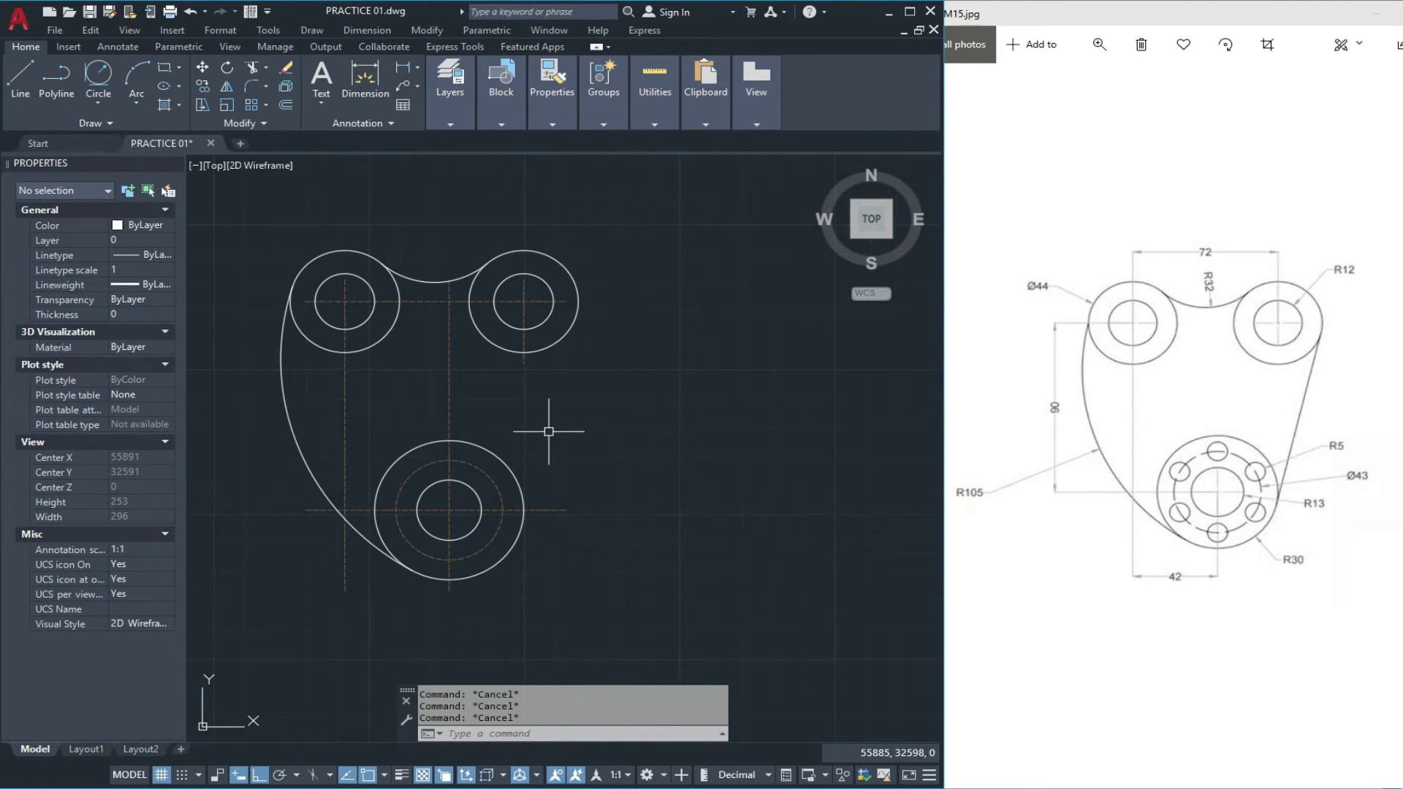
pyautogui.press('Return')
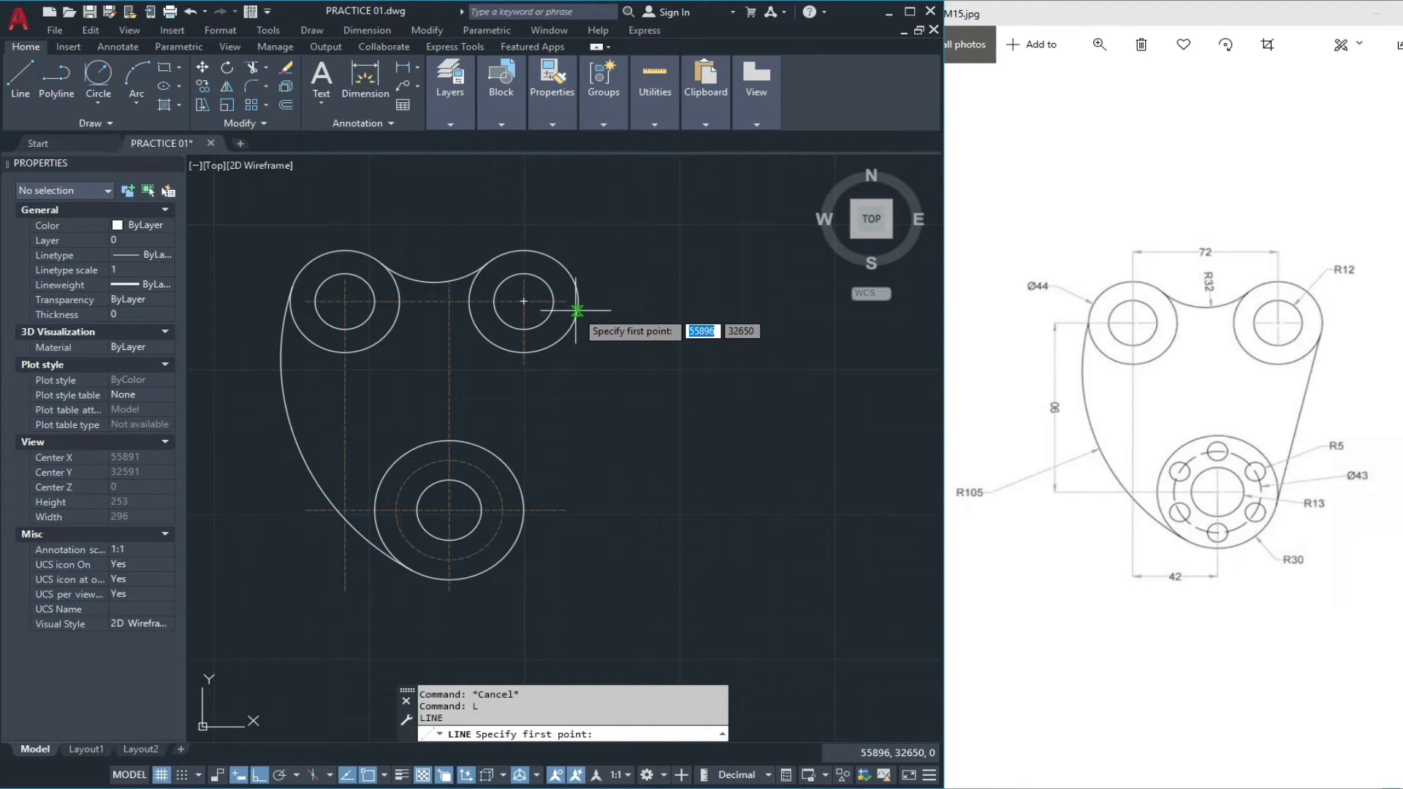
pyautogui.scroll(5, 579, 301)
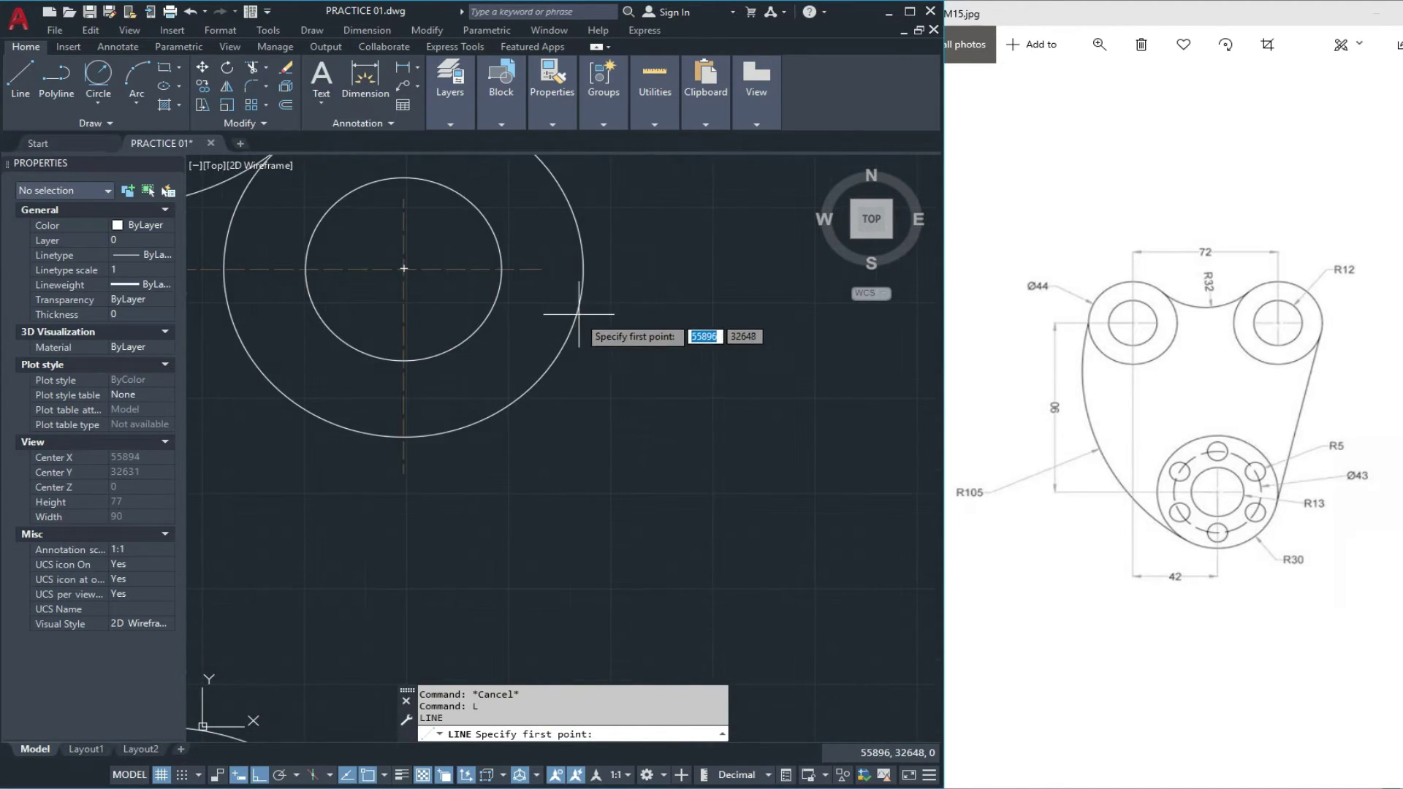
pyautogui.click(581, 300)
pyautogui.scroll(-4, 607, 365)
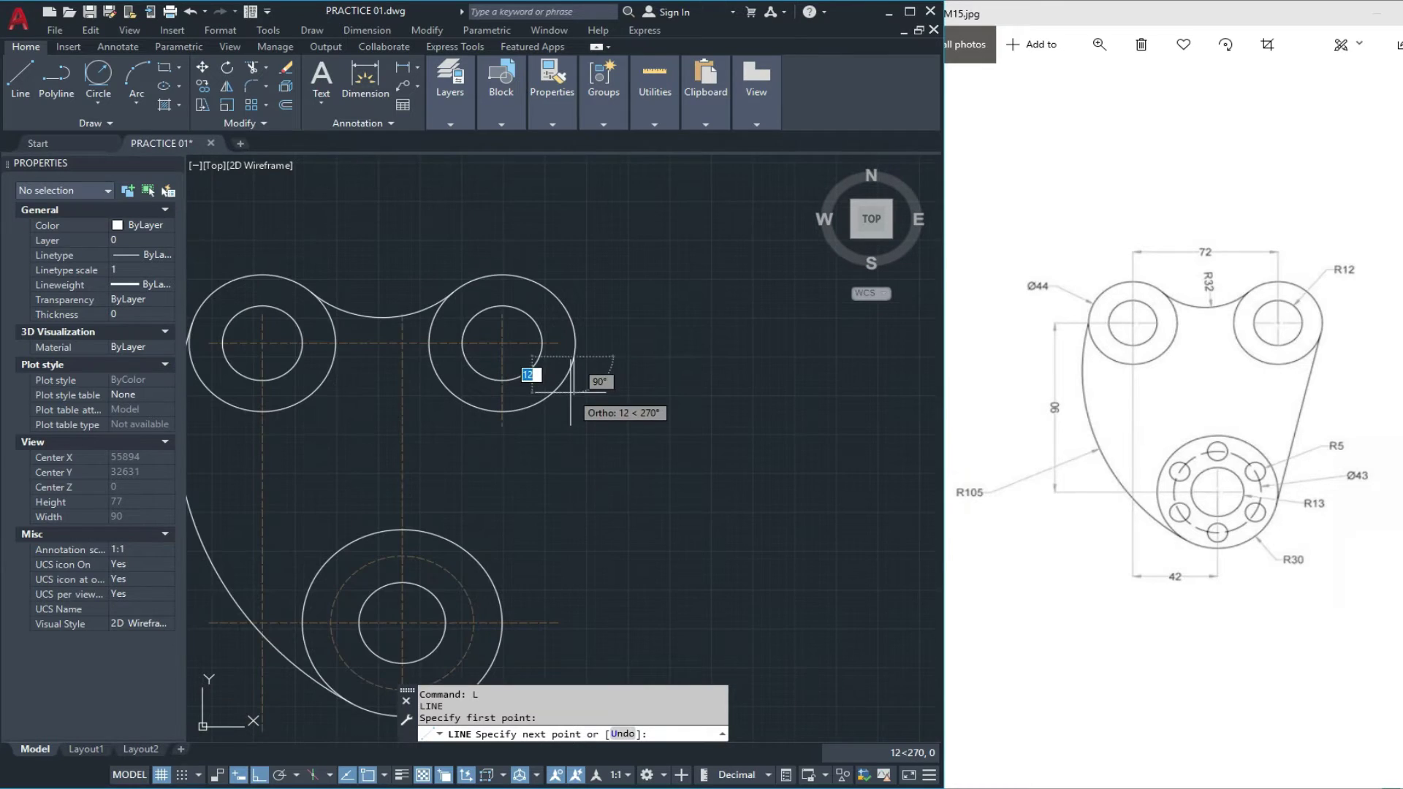
pyautogui.press('F8')
pyautogui.scroll(-3, 541, 519)
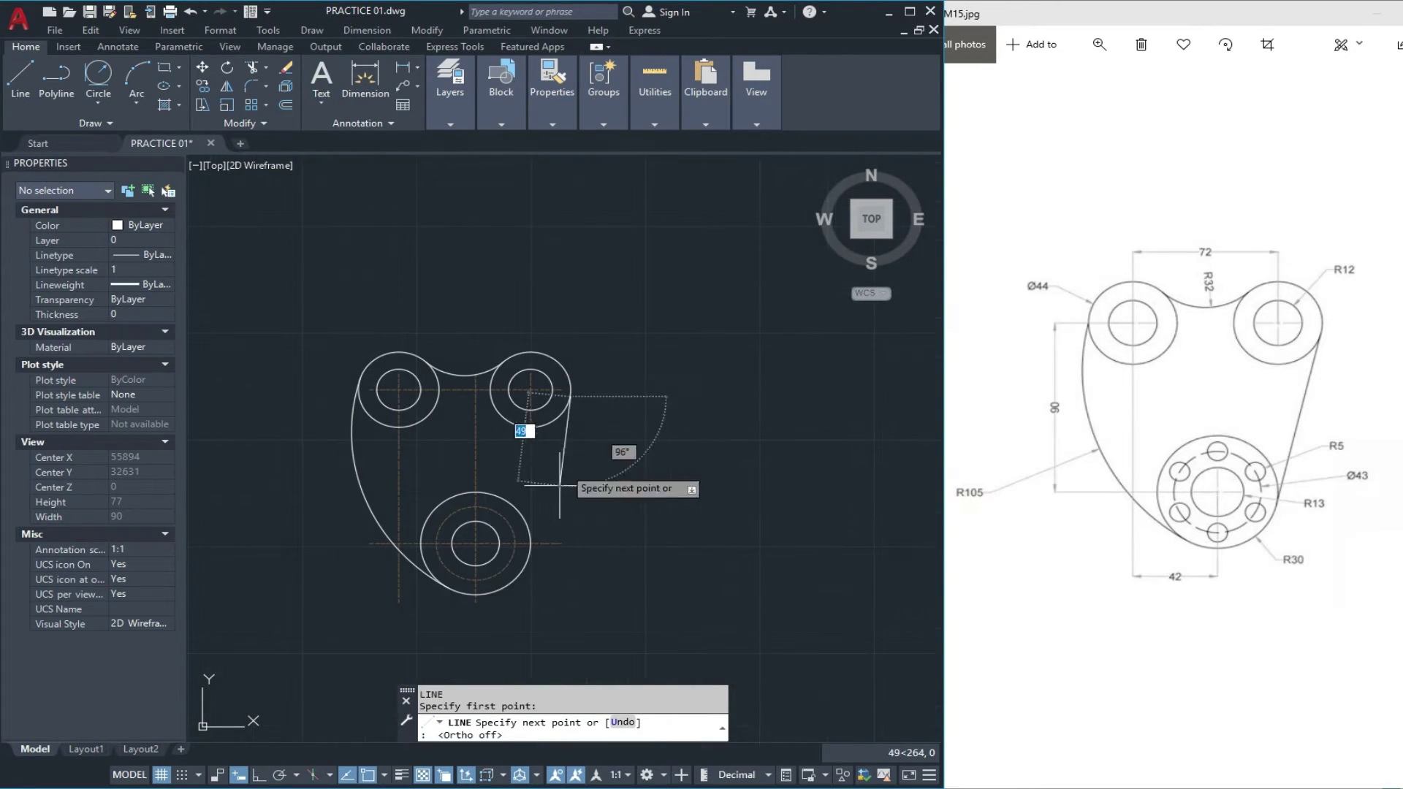
pyautogui.scroll(3, 553, 504)
pyautogui.scroll(1, 554, 491)
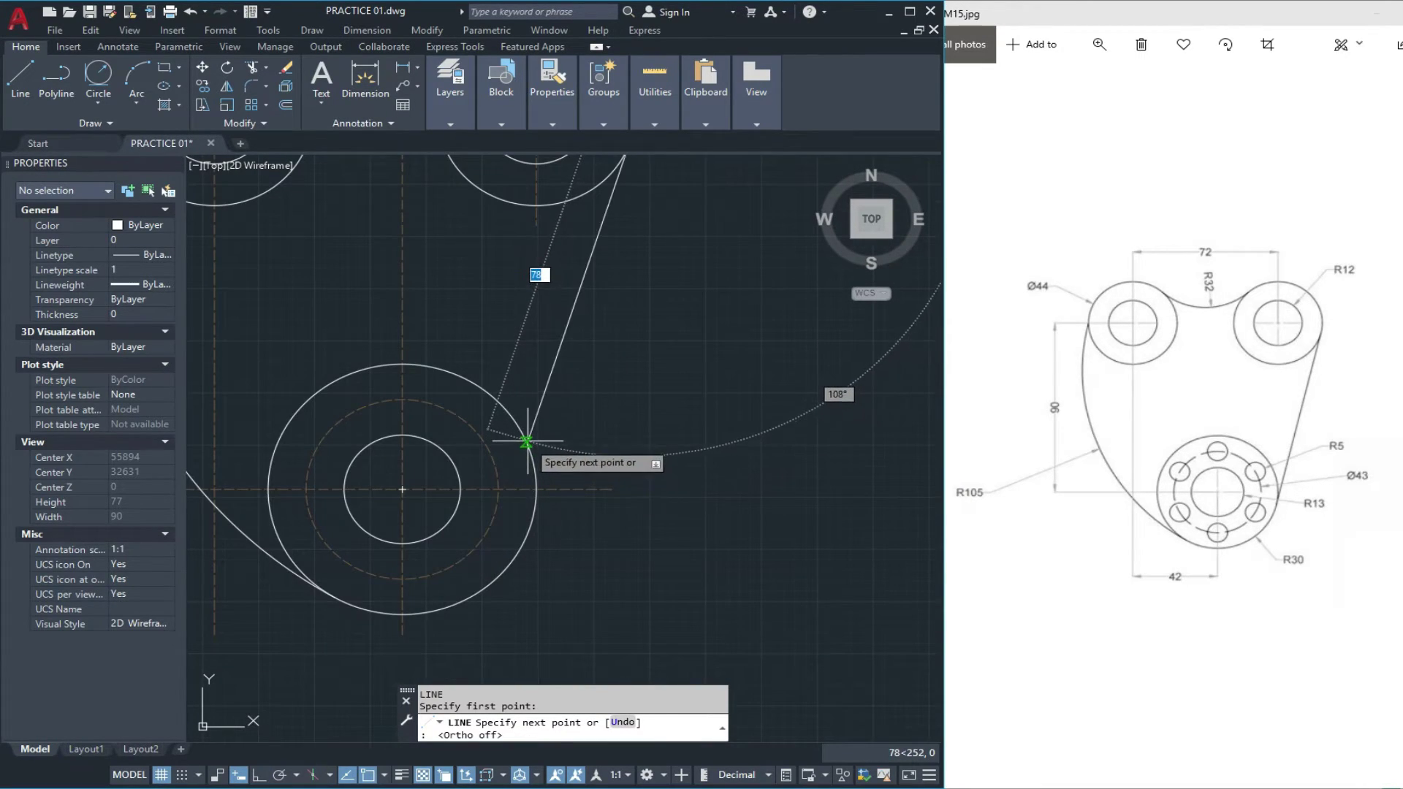
pyautogui.click(534, 517)
pyautogui.scroll(-4, 555, 511)
pyautogui.press('Escape')
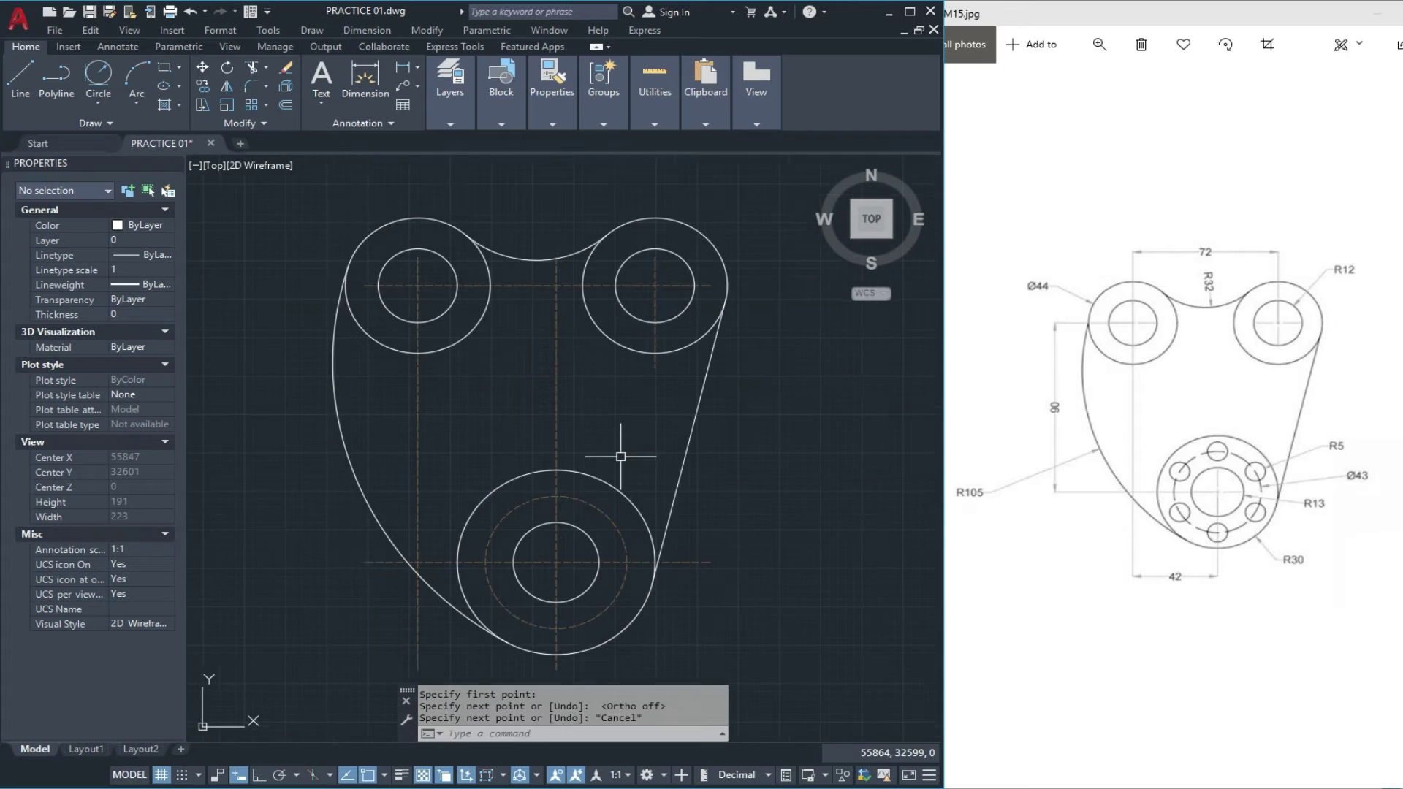
# - Draw a circle of radius 5 at the upper crossing of the dashed bolt circle and the vertical centerline
pyautogui.moveTo(612, 466); pyautogui.dragTo(590, 414, button='middle')
pyautogui.scroll(2, 938, 480)
pyautogui.scroll(-2, 938, 458)
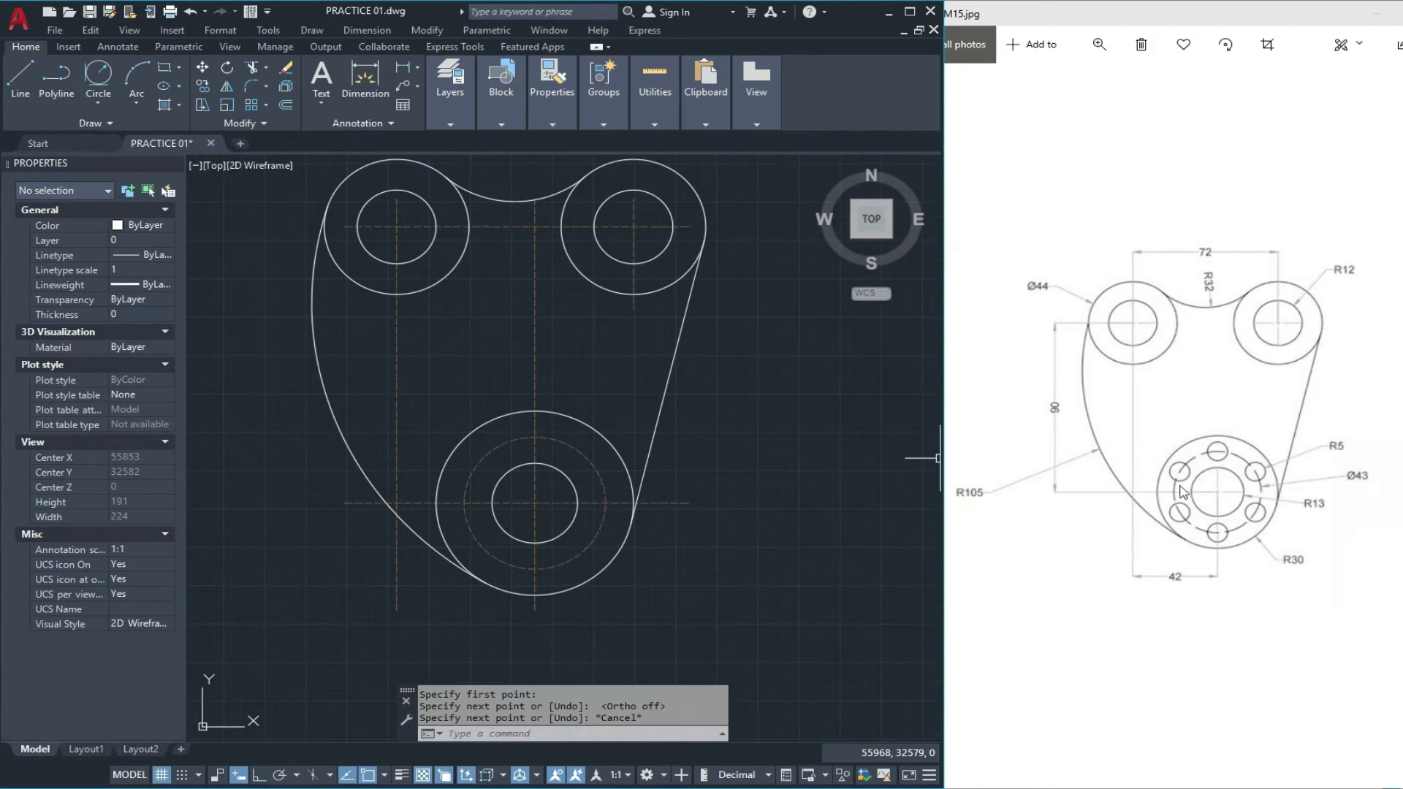
pyautogui.moveTo(531, 469); pyautogui.dragTo(562, 469, button='middle')
pyautogui.scroll(7, 573, 439)
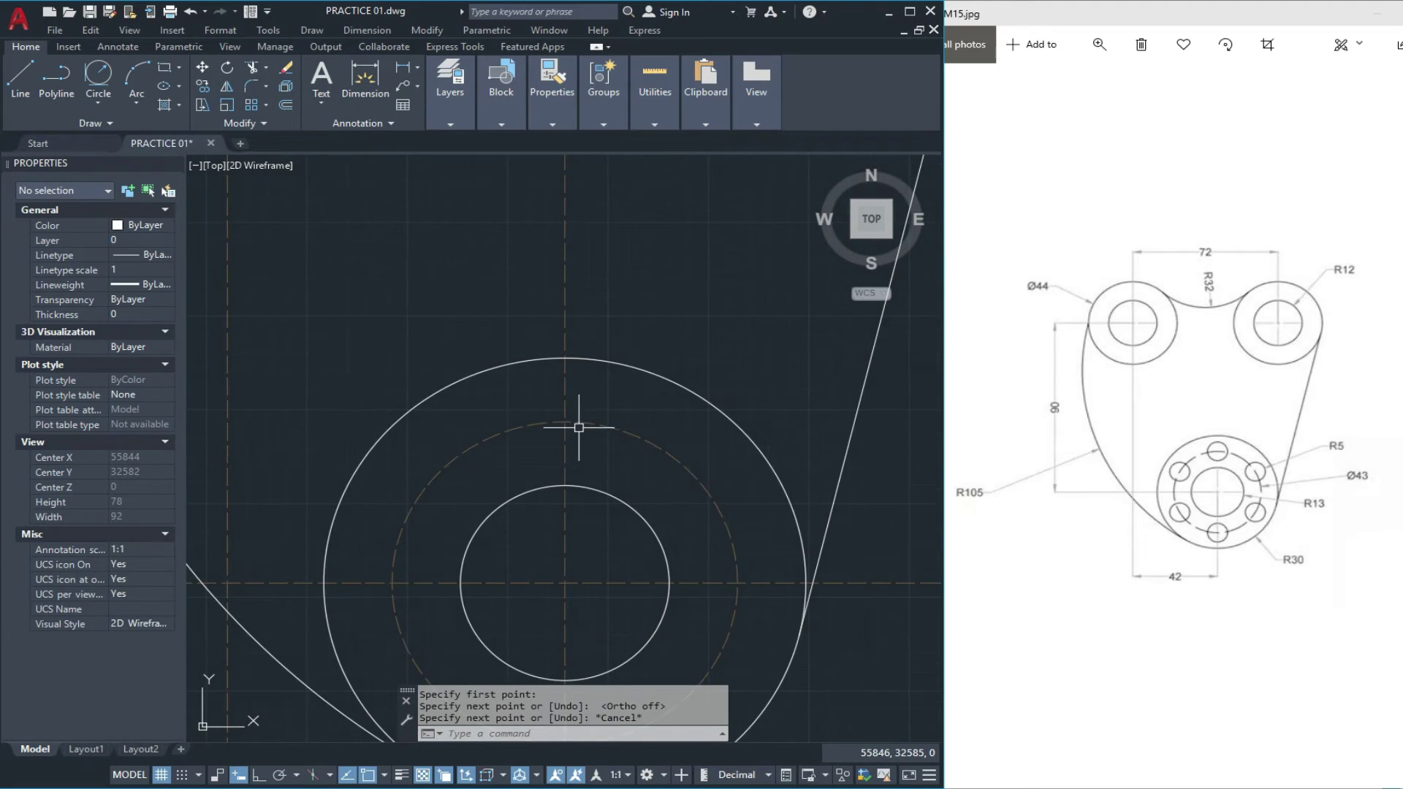
pyautogui.press('Return')
pyautogui.click(553, 418)
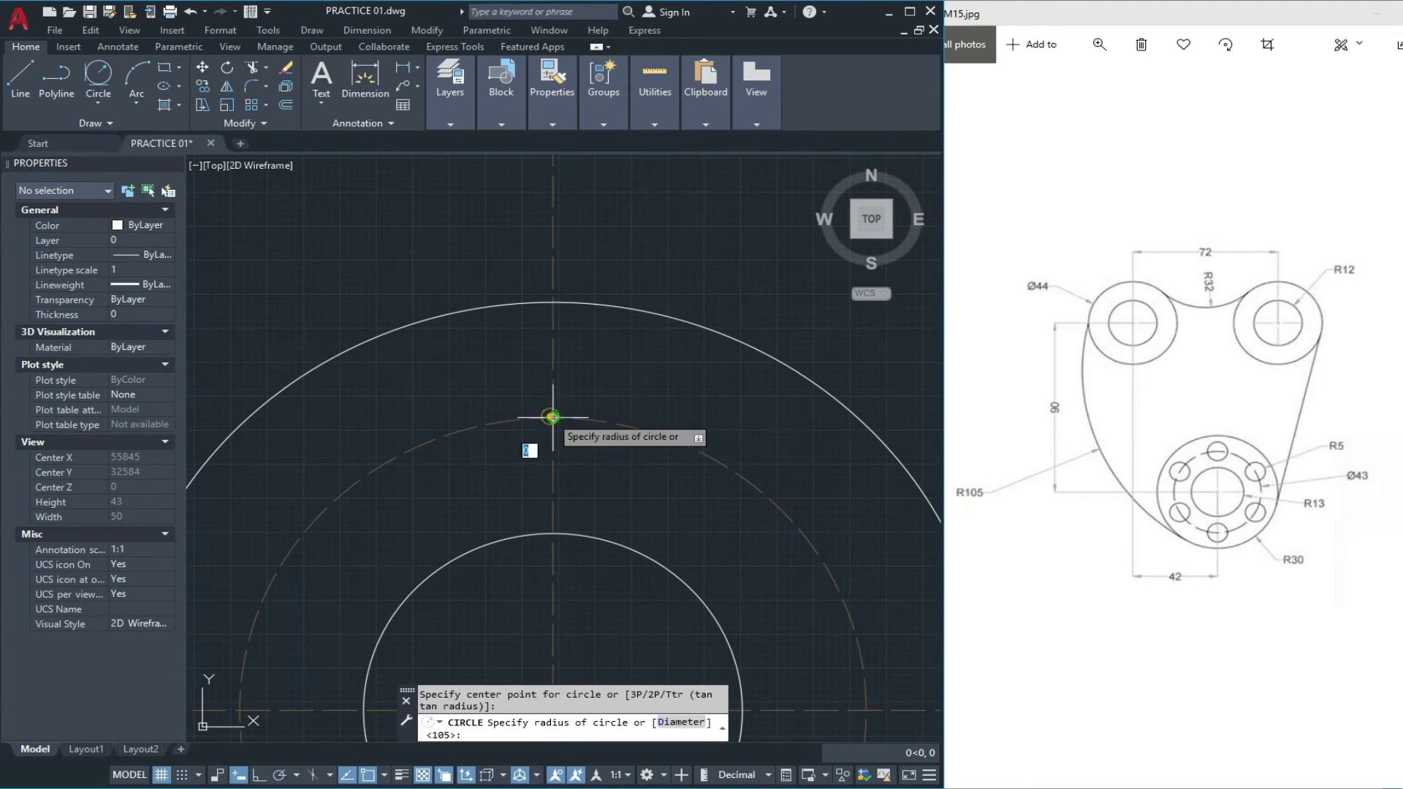
pyautogui.write('3')
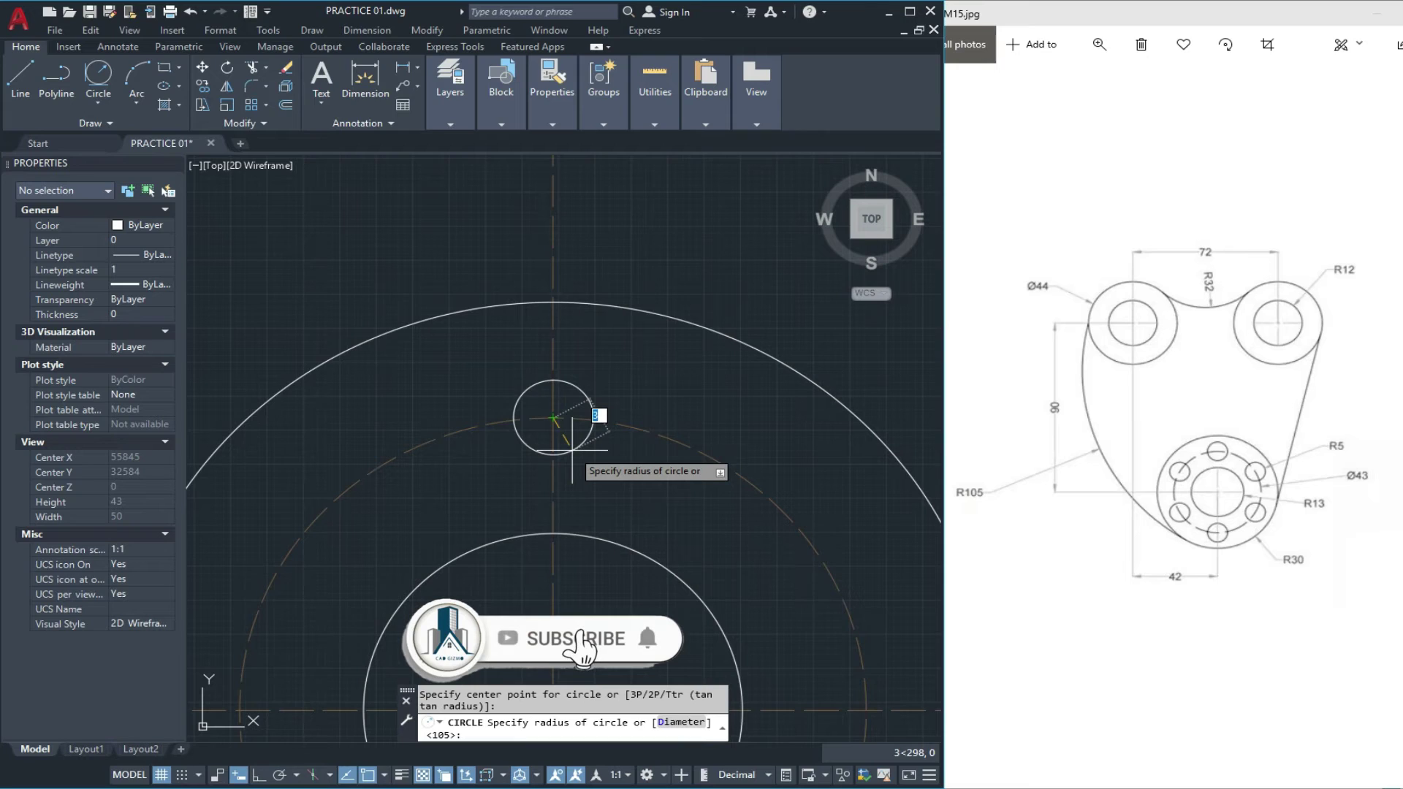
pyautogui.press('Return')
pyautogui.press('Escape')
pyautogui.press('Escape')
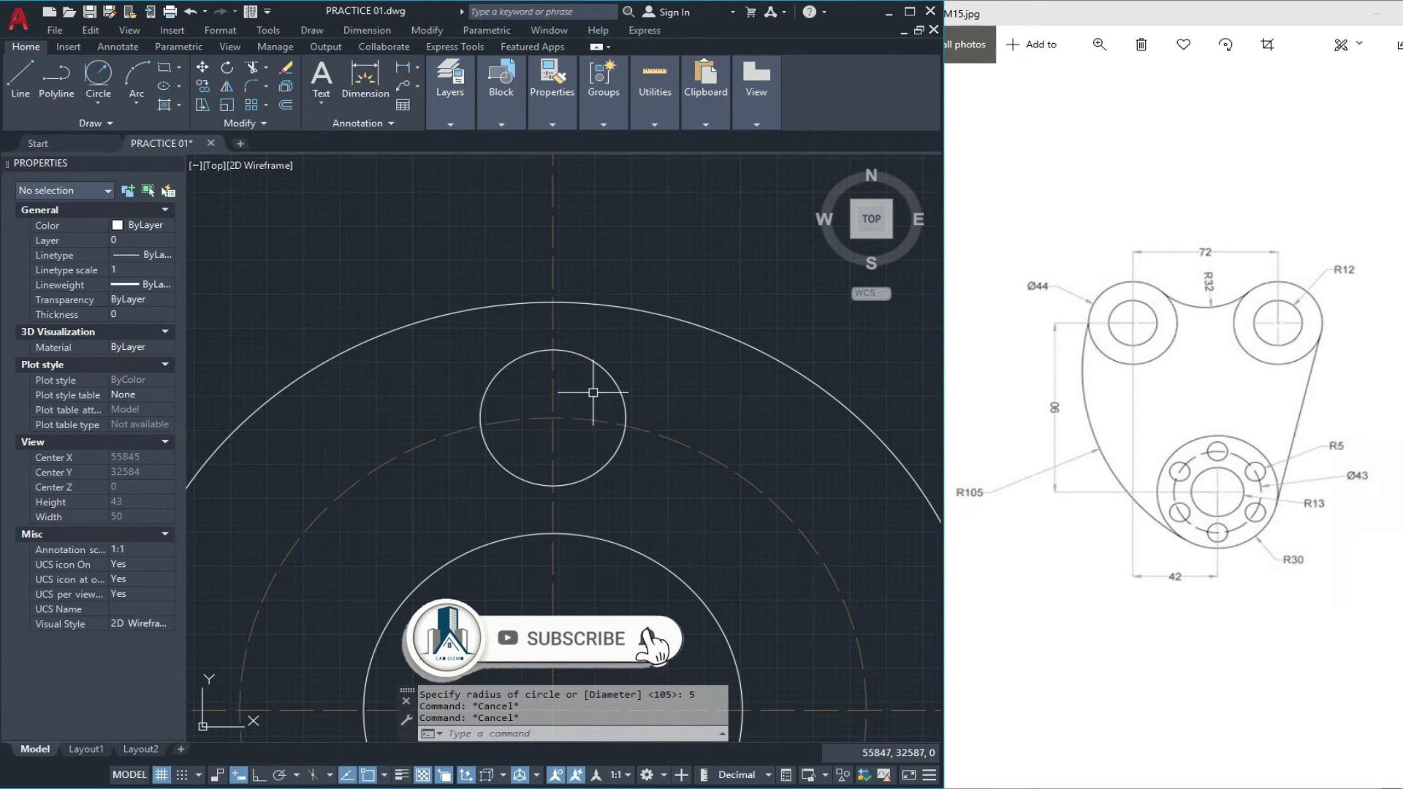
# - Polar array the radius 5 circle about the lower circles' centre with 6 items over 360 degrees
pyautogui.click(611, 379)
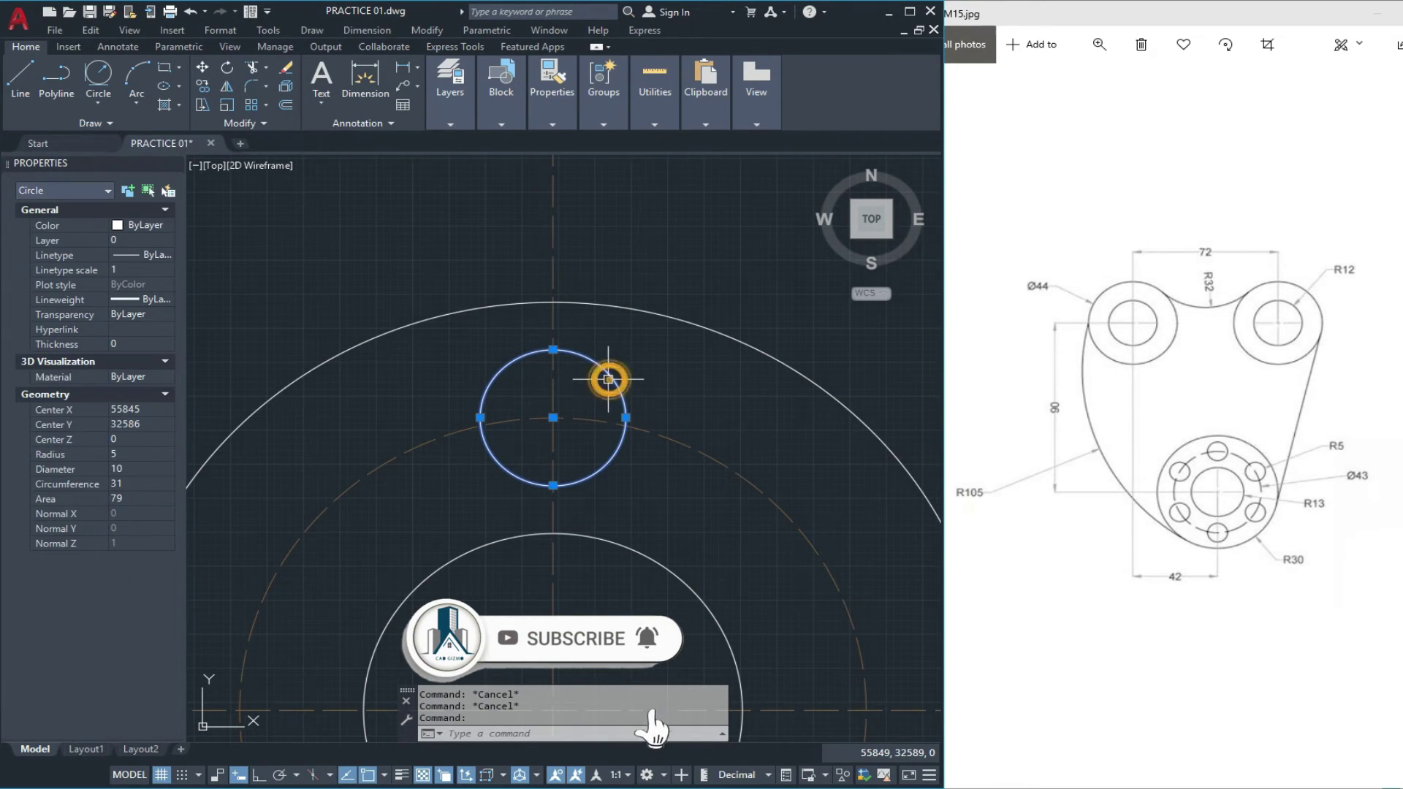
pyautogui.click(265, 105)
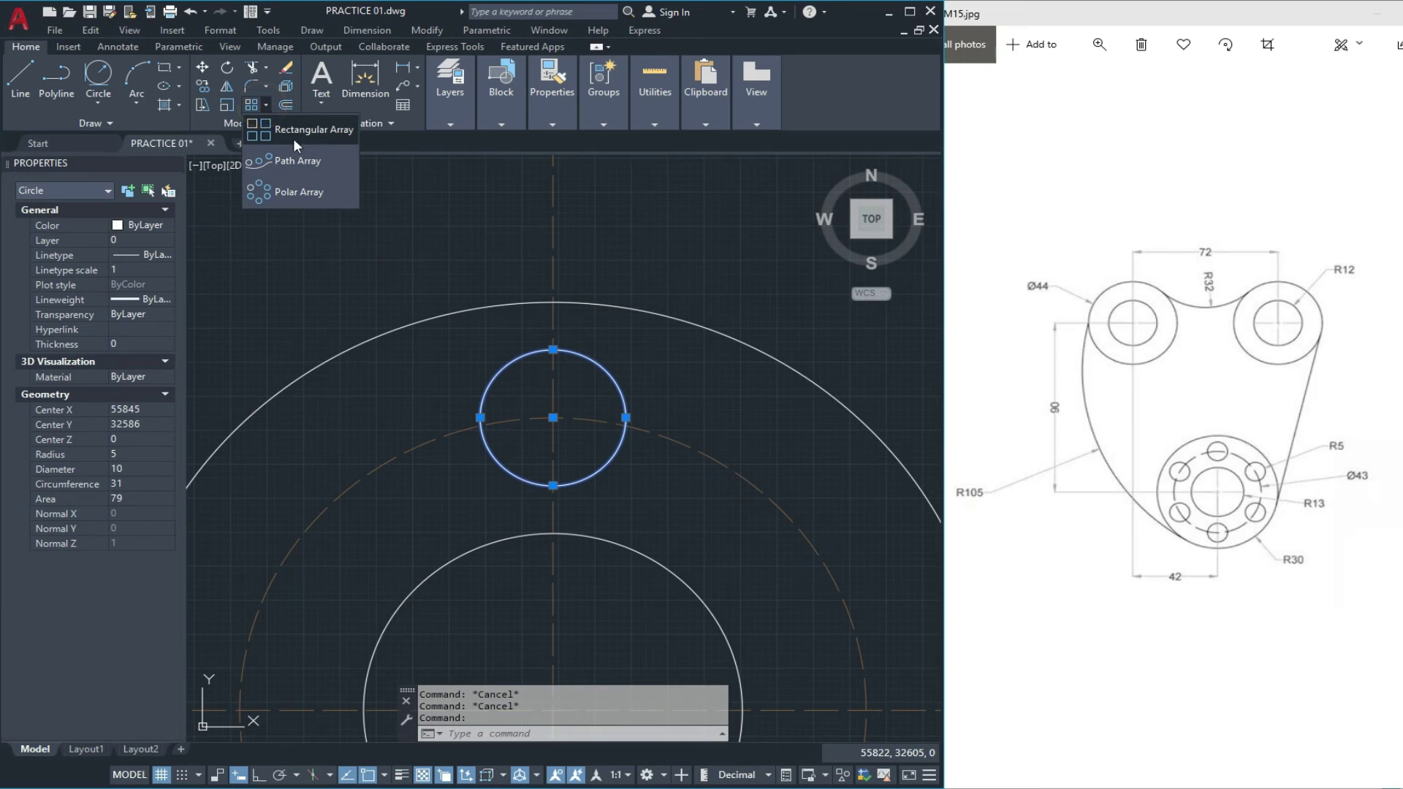
pyautogui.click(299, 193)
pyautogui.scroll(-5, 409, 227)
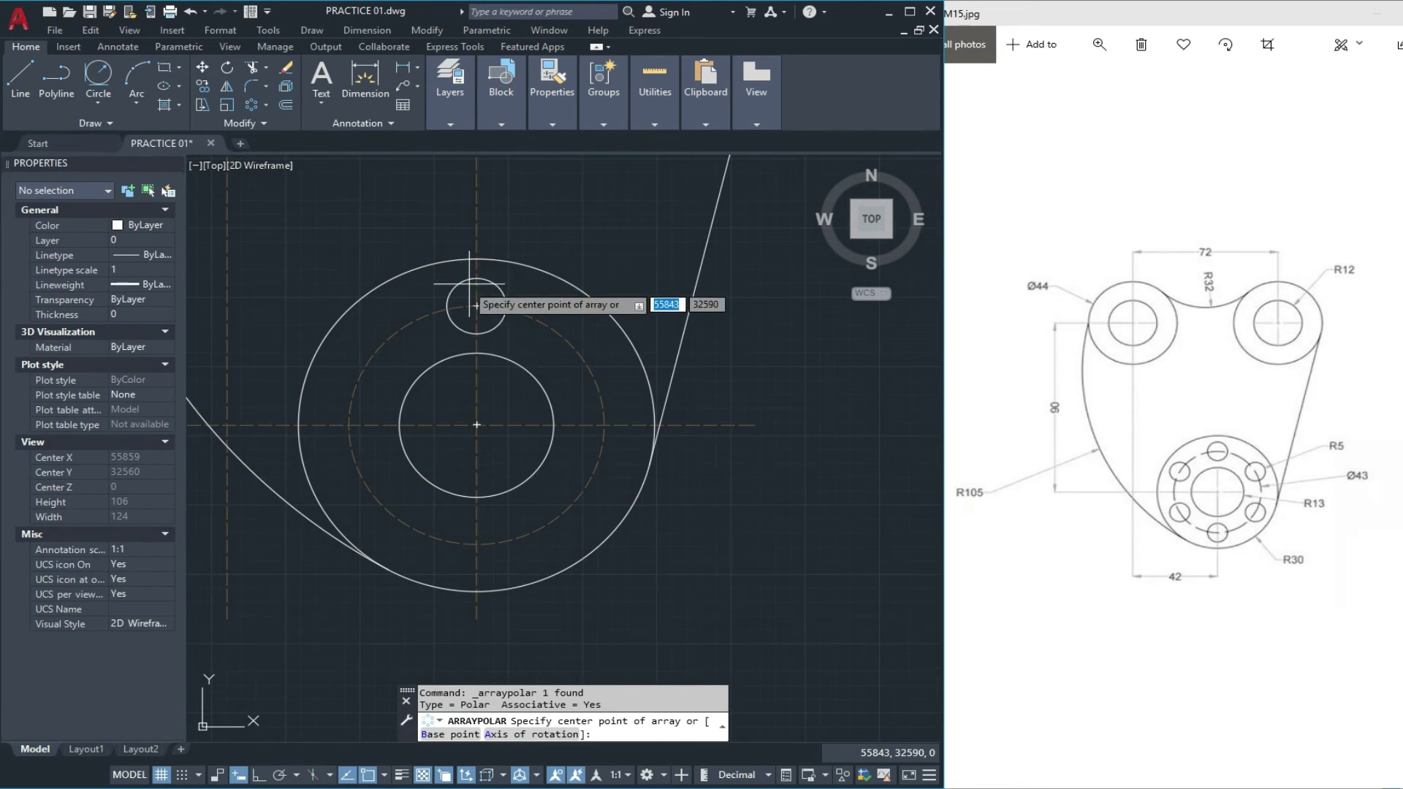
pyautogui.scroll(1, 534, 380)
pyautogui.click(455, 441)
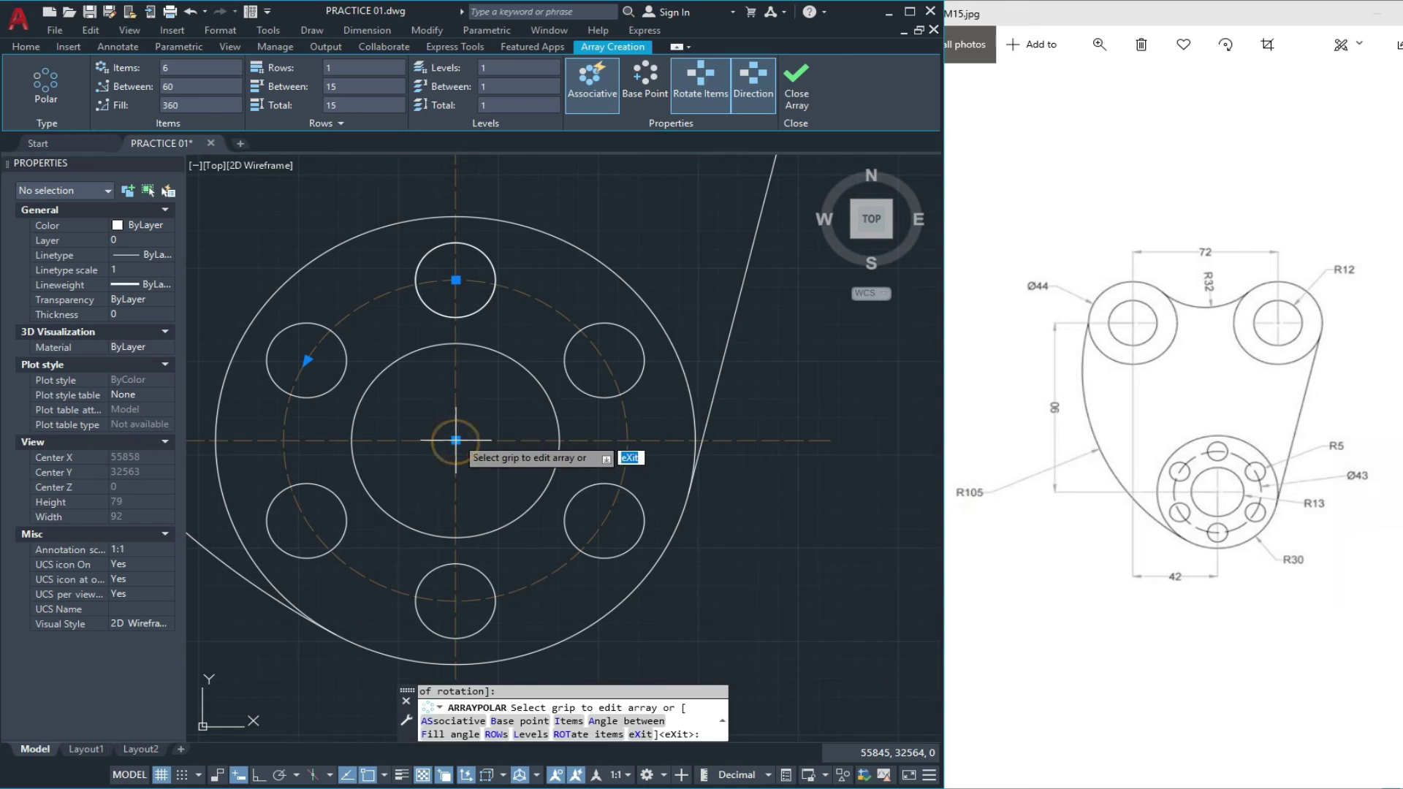
pyautogui.click(796, 97)
pyautogui.scroll(-4, 597, 350)
pyautogui.moveTo(587, 308); pyautogui.dragTo(588, 420, button='middle')
pyautogui.scroll(1, 567, 357)
pyautogui.scroll(-1, 563, 341)
pyautogui.moveTo(563, 341); pyautogui.dragTo(571, 372, button='middle')
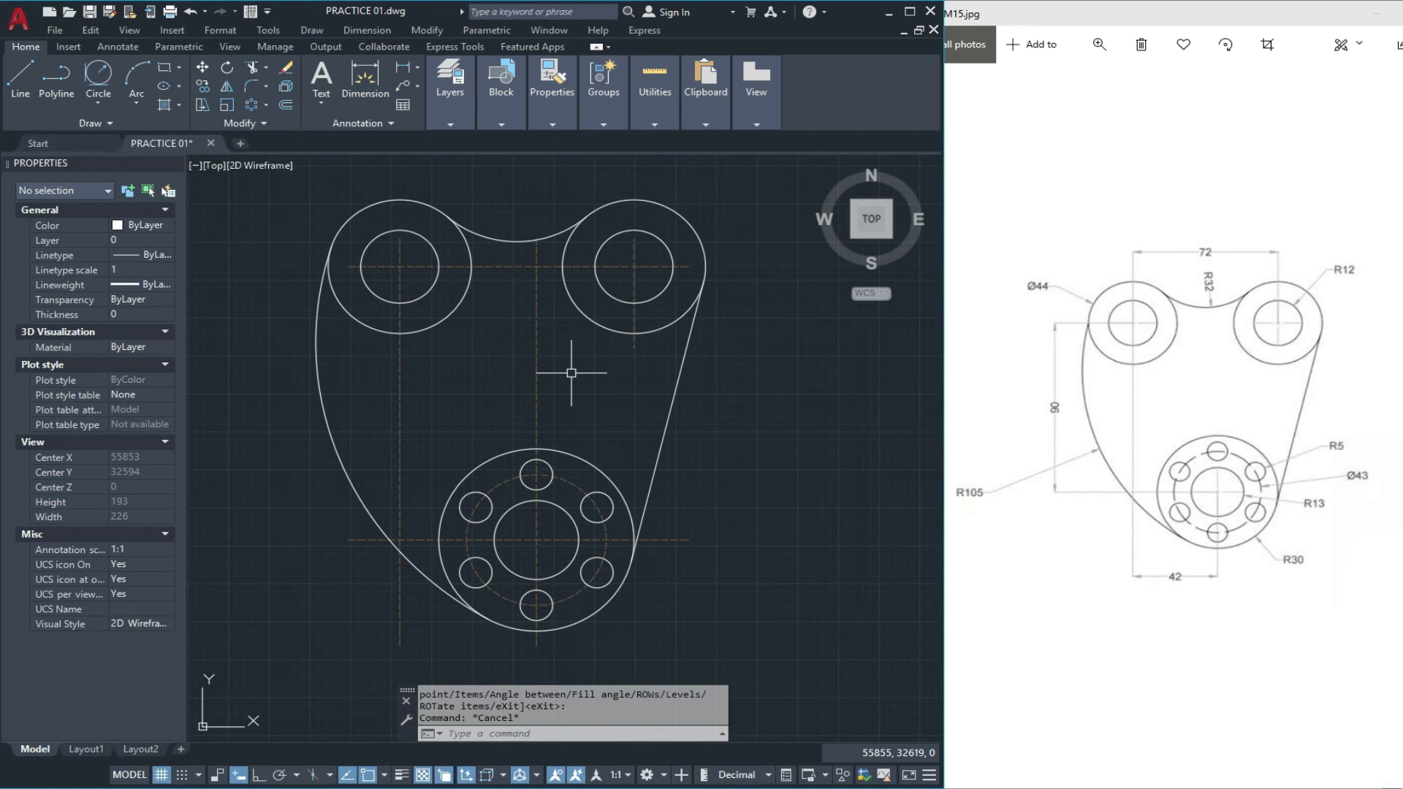